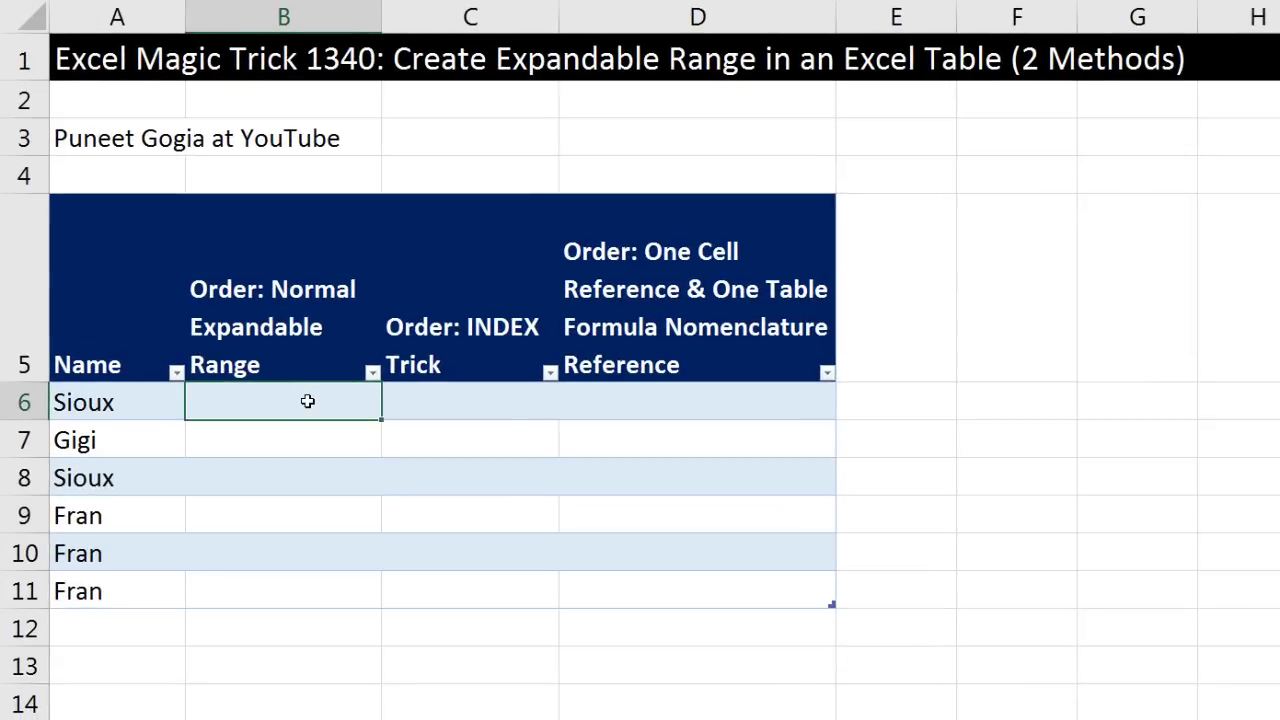
click(126, 420)
drag(125, 432, 130, 600)
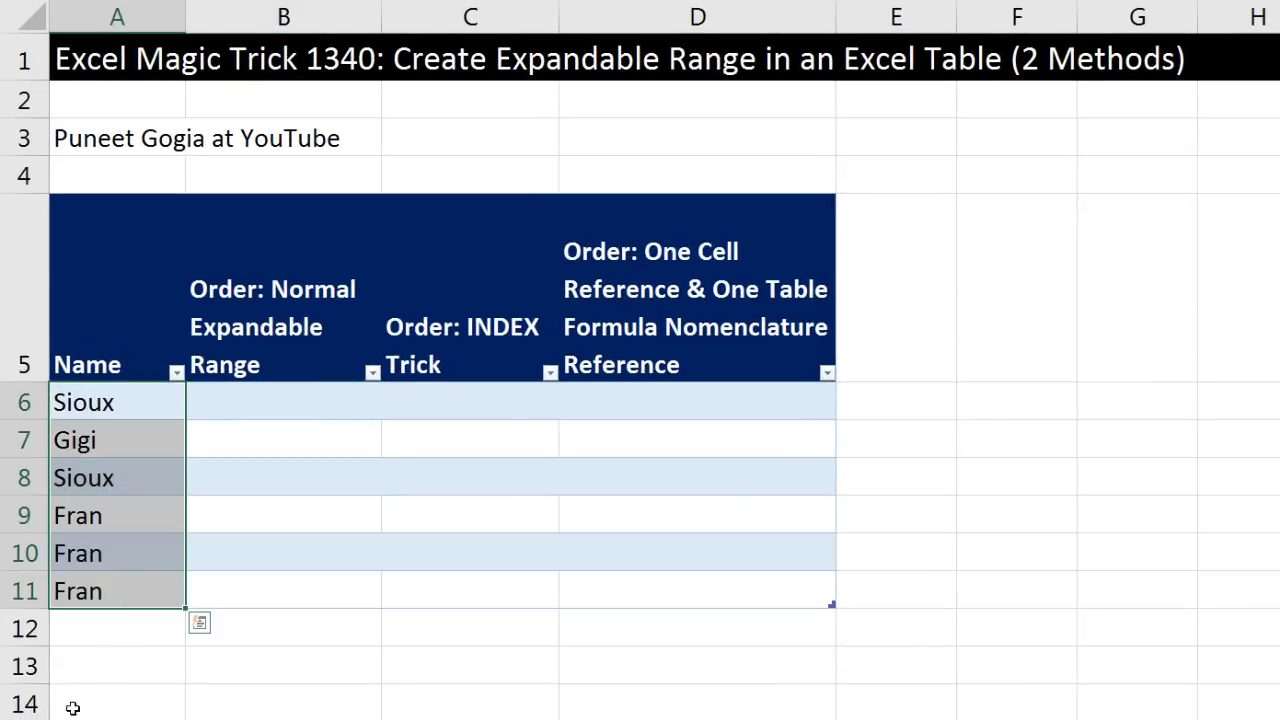
click(217, 409)
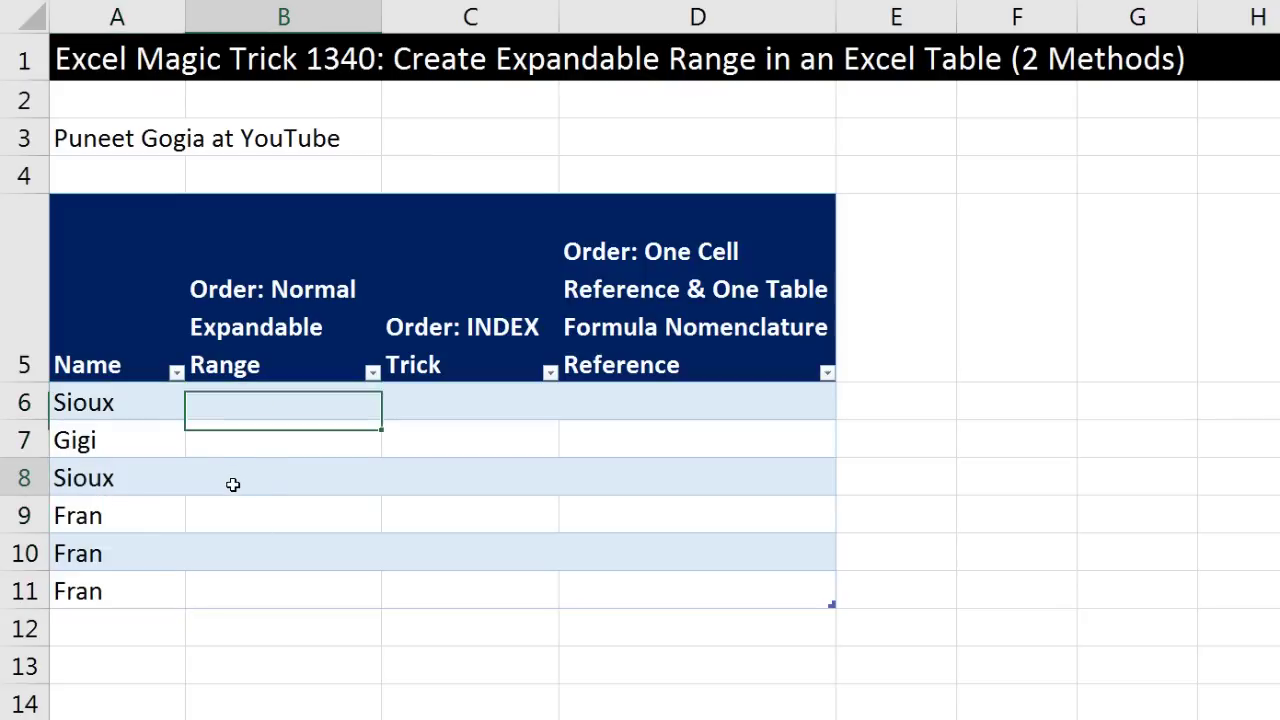
click(232, 484)
click(236, 519)
click(238, 545)
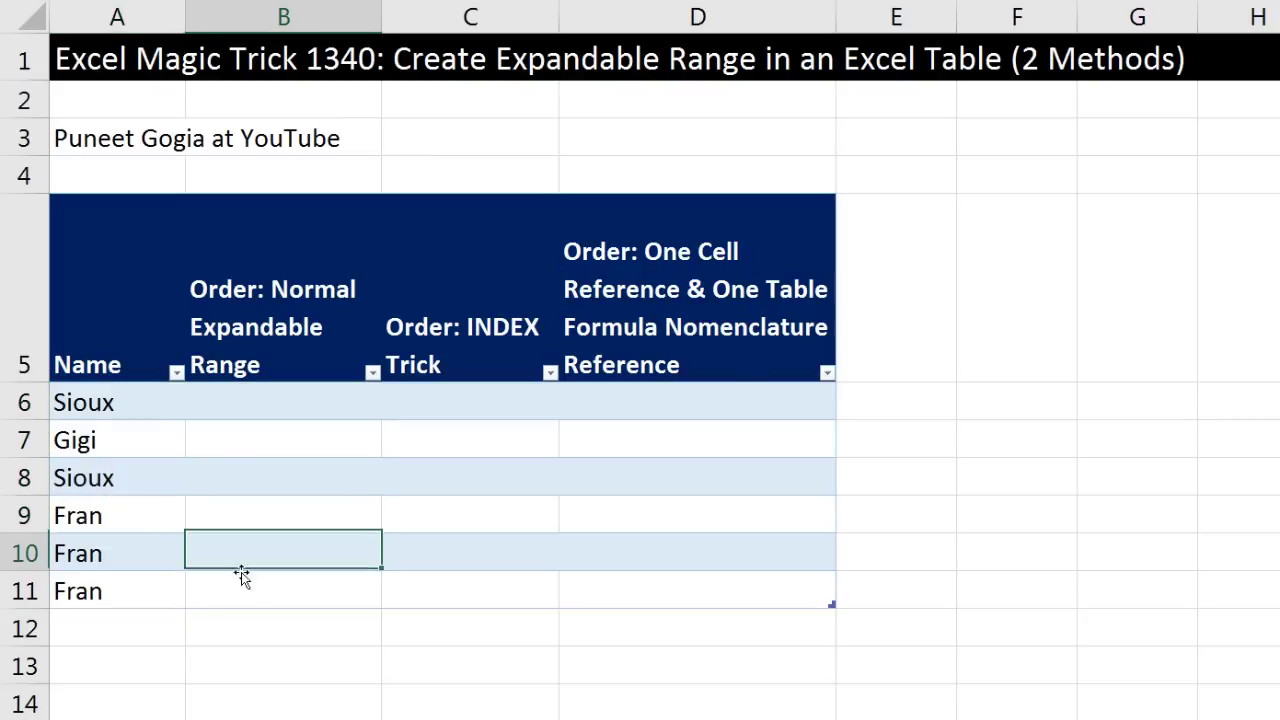
click(246, 593)
Enter =COUNTIFS(A$6:A6,A6) in B6 to number each name's occurrences down the Normal Expandable Range column
click(250, 402)
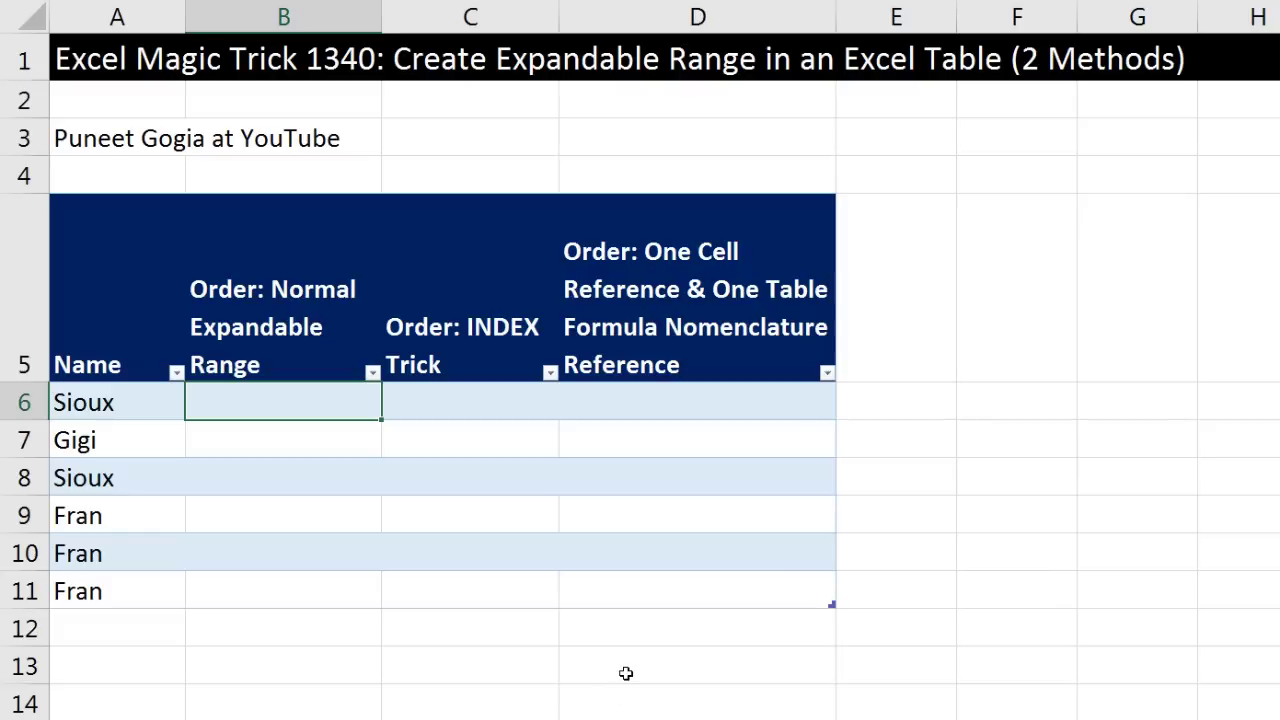
text(=count)
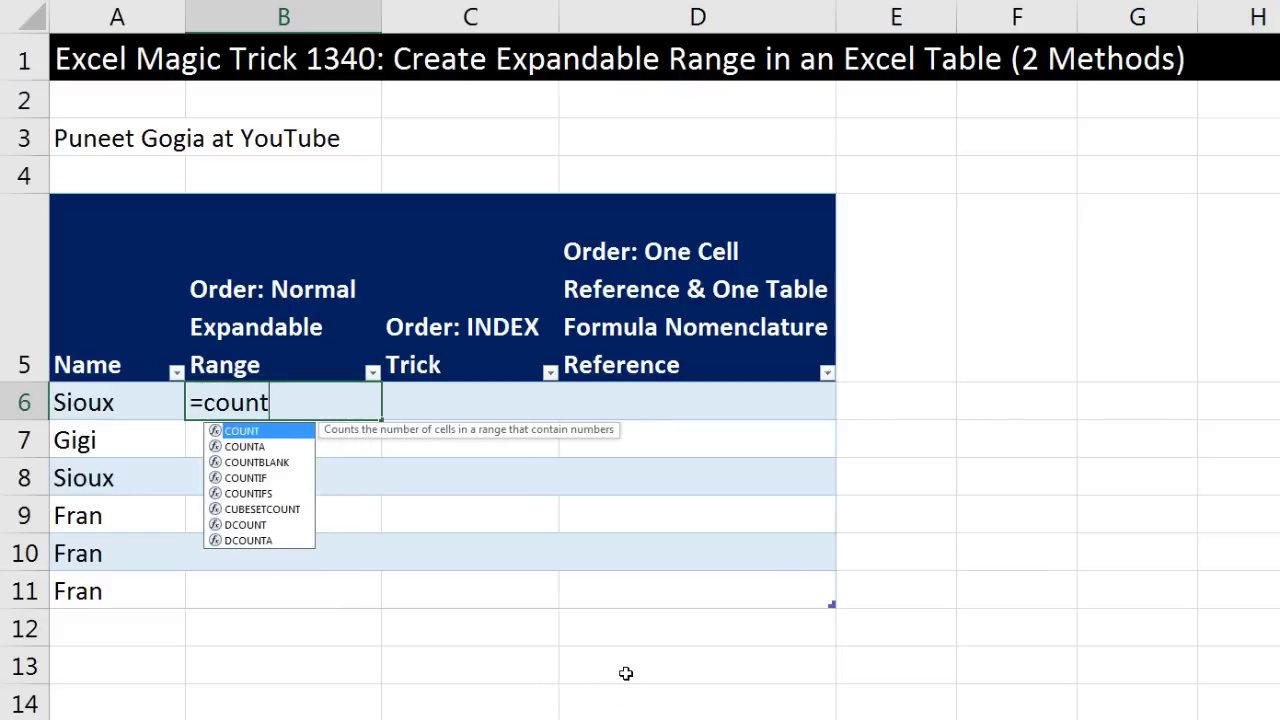
text(ifs)
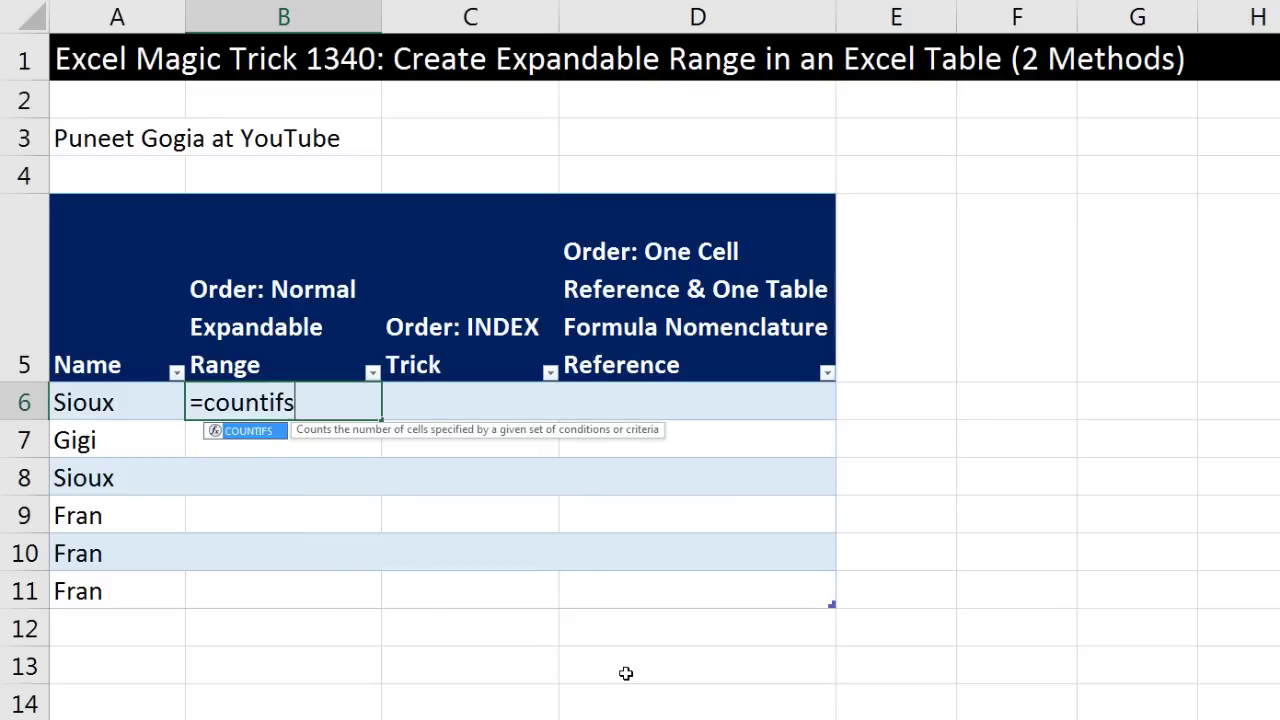
key(Tab)
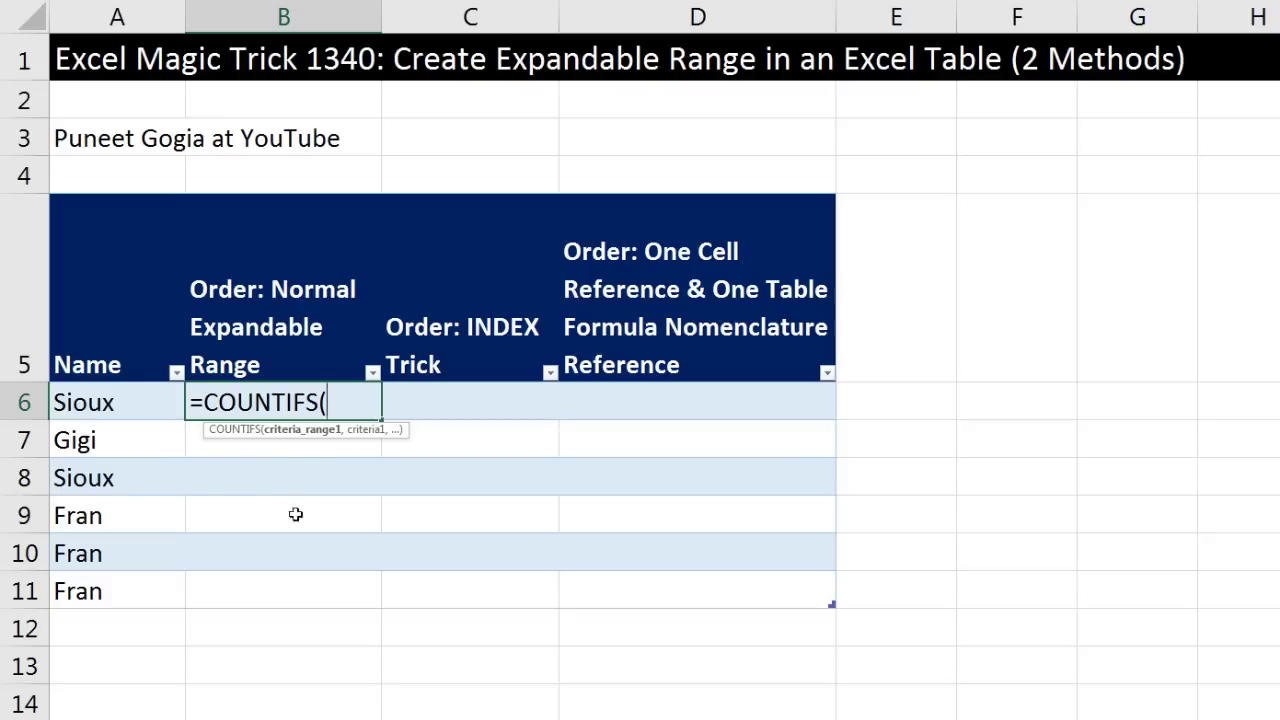
text(A)
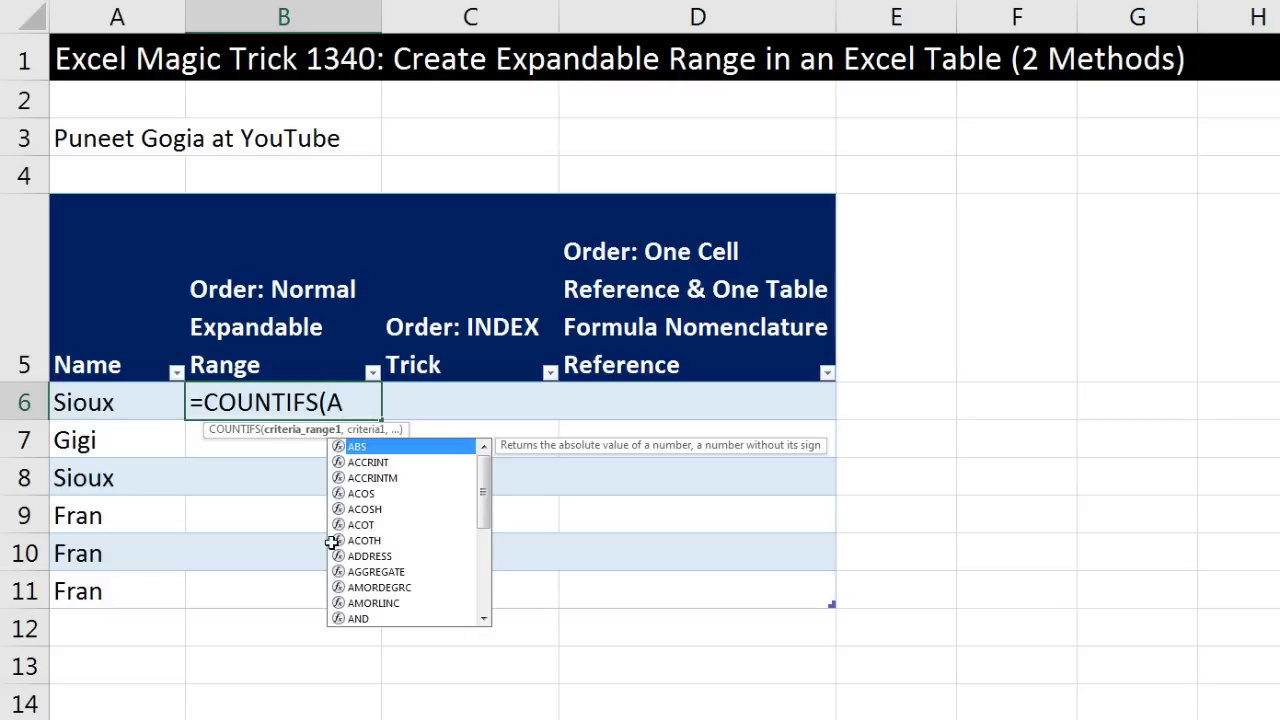
text($)
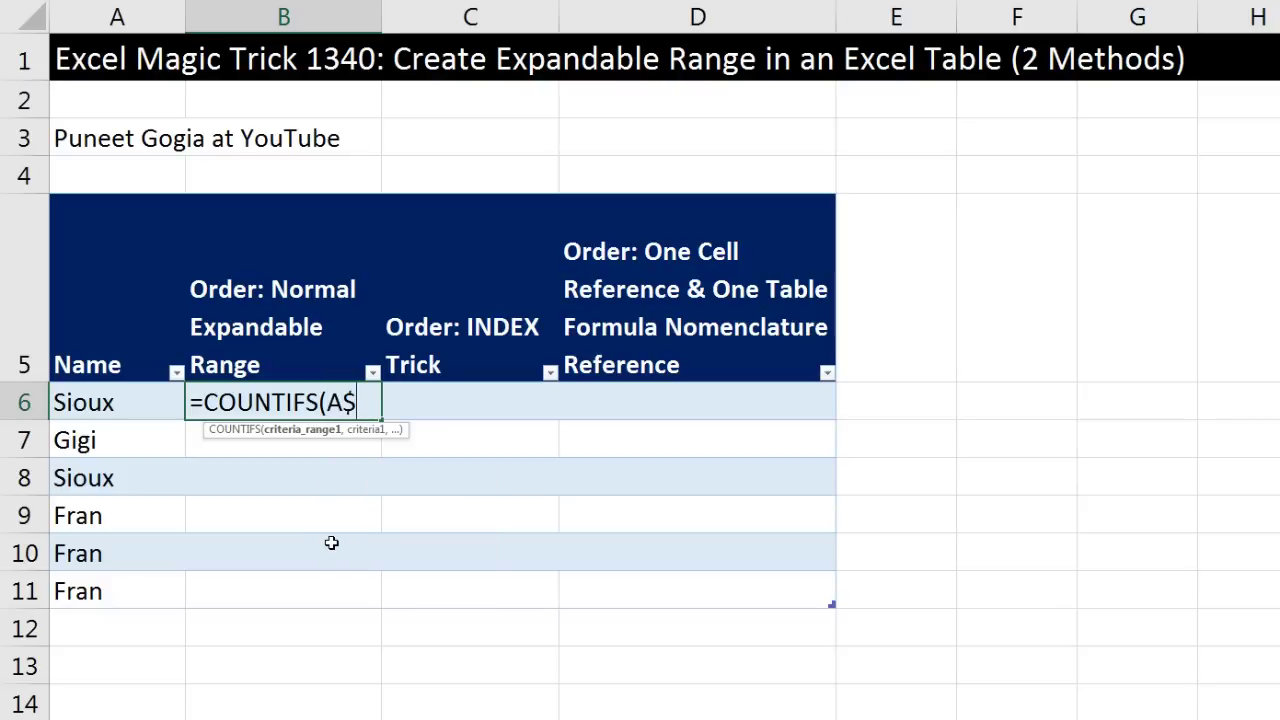
text(6)
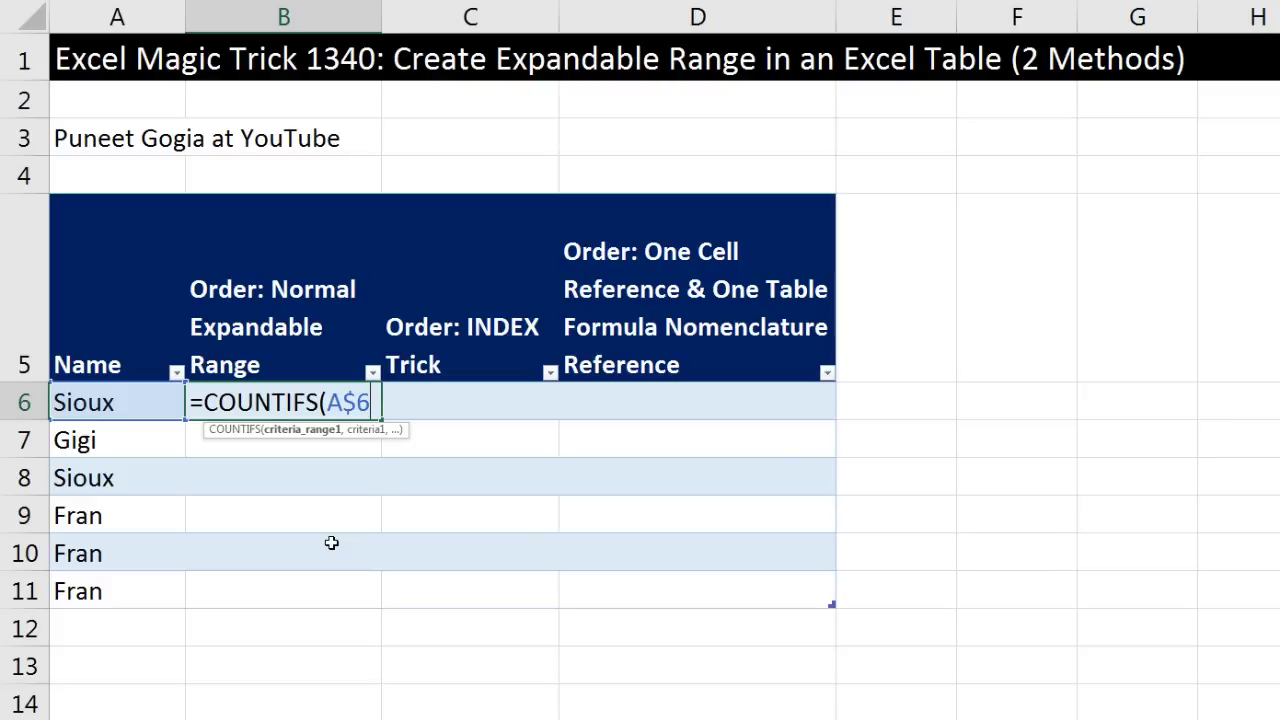
text(:A6)
text(,A)
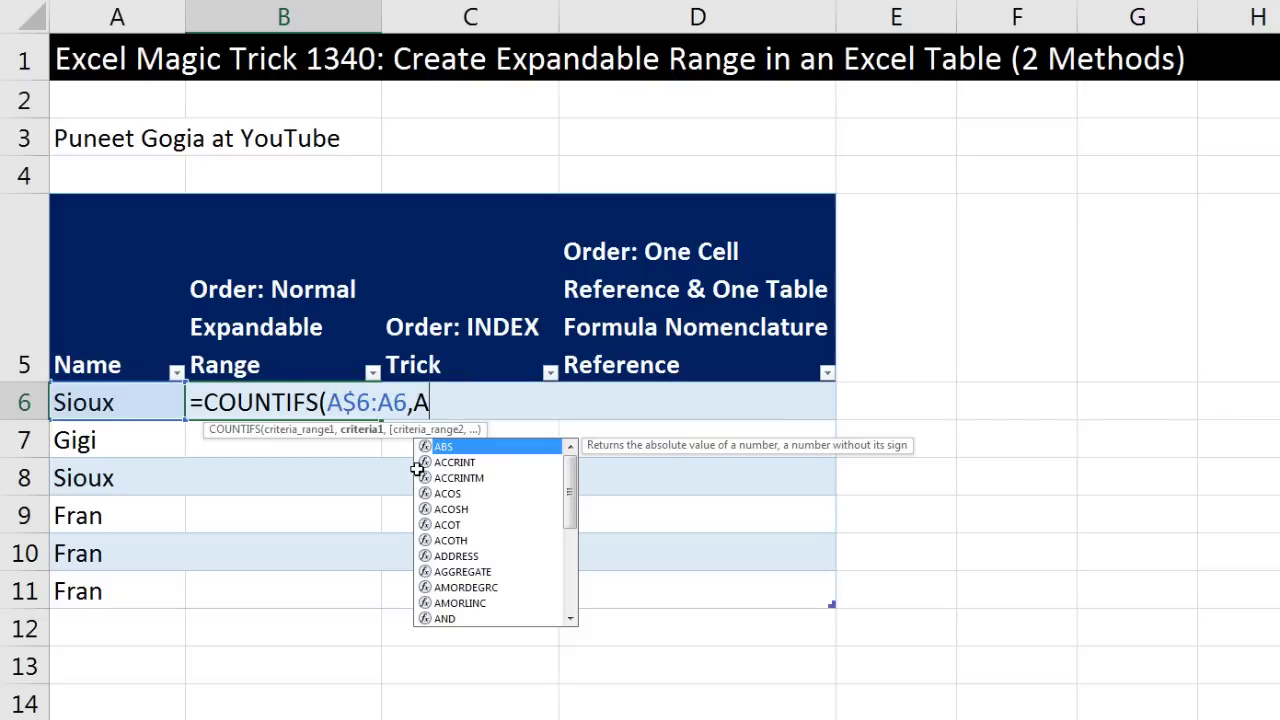
text(6)
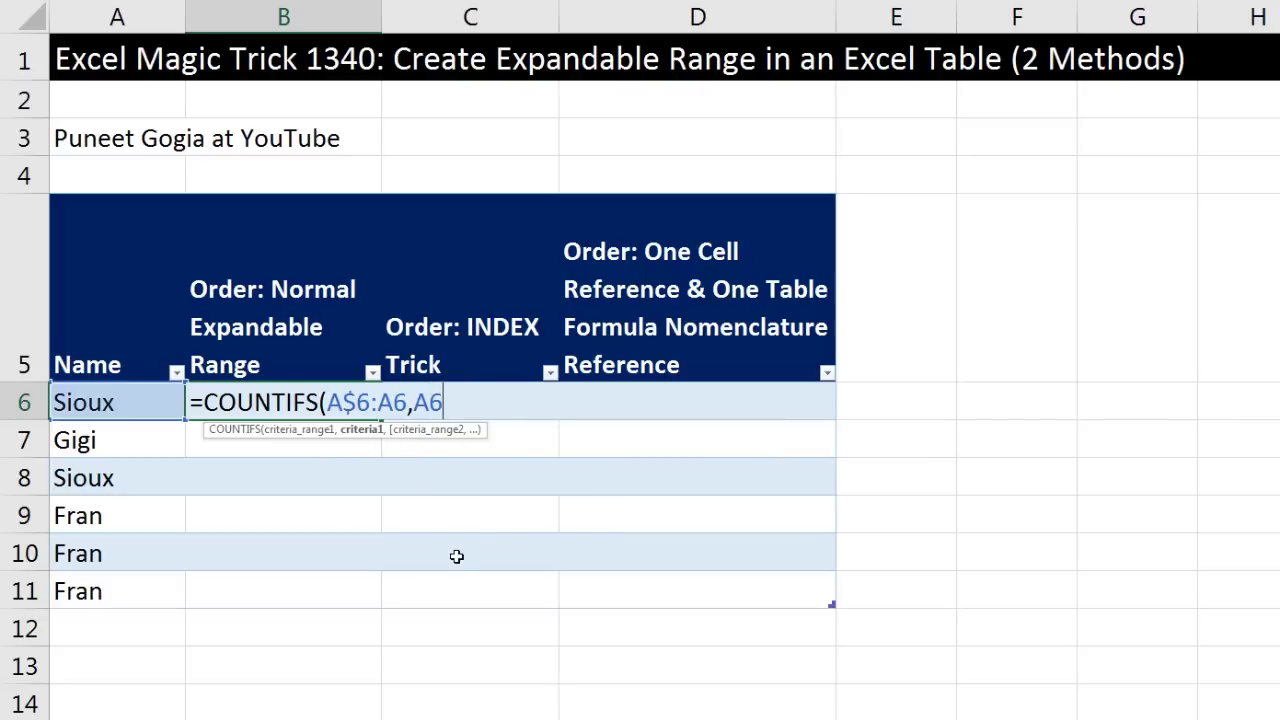
text())
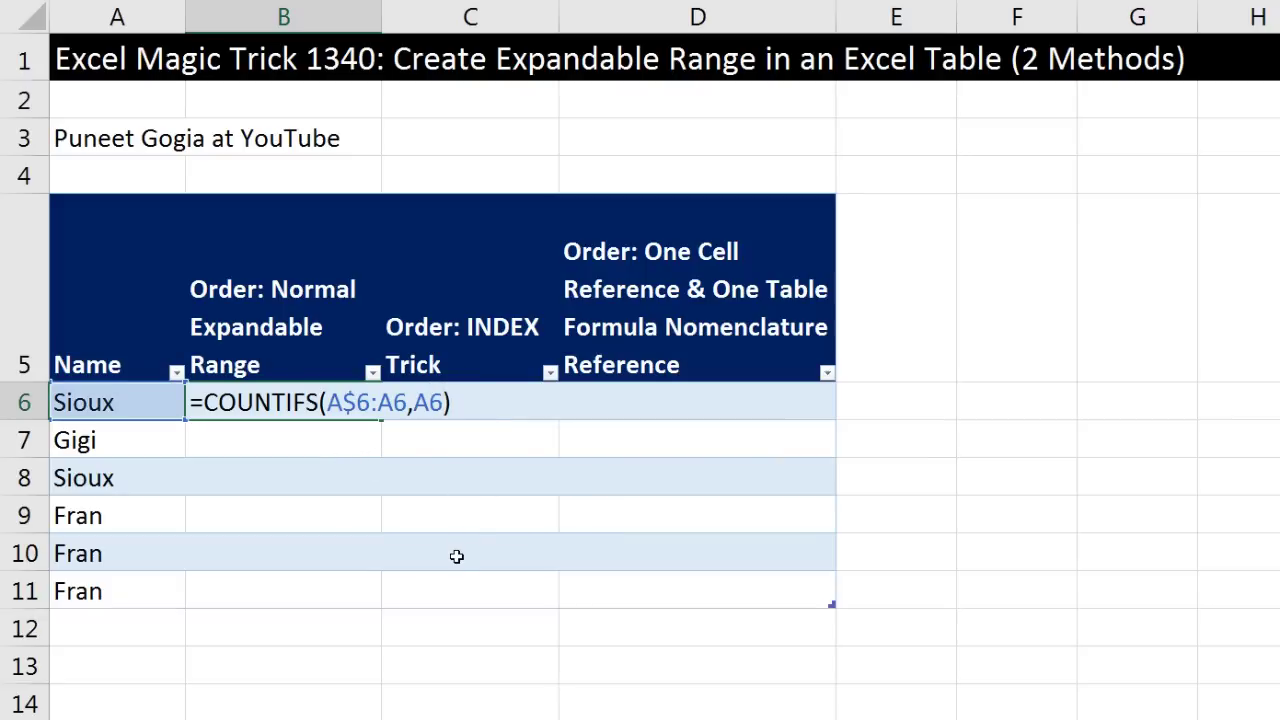
key(ctrl+Return)
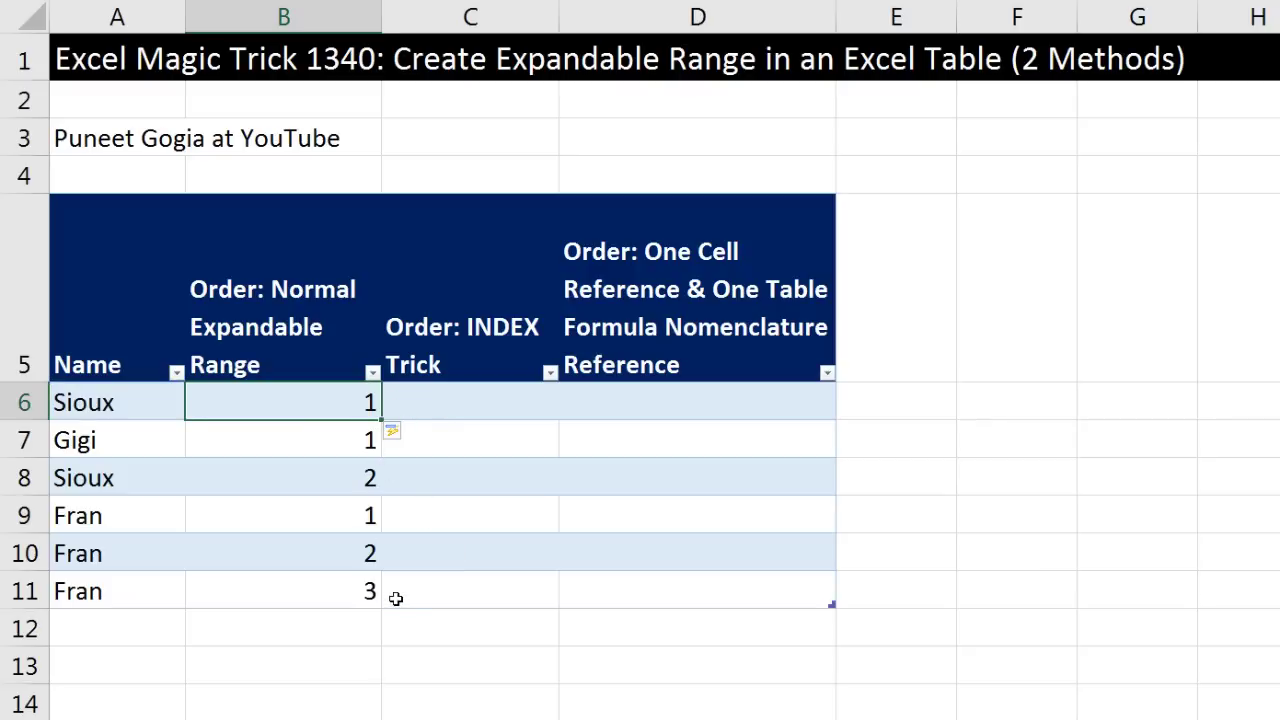
Check how the expandable range and criterion are referenced in the COUNTIFS formulas of cells B8 through B11
double_click(357, 477)
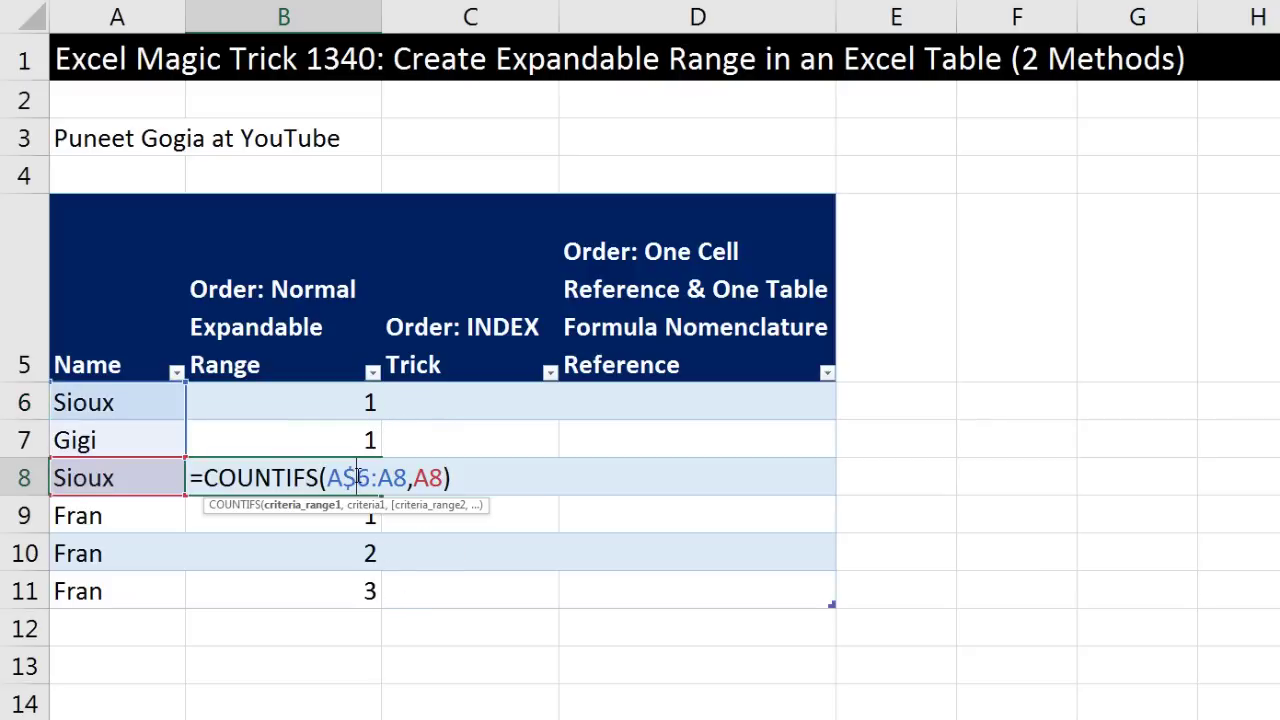
key(Escape)
double_click(343, 515)
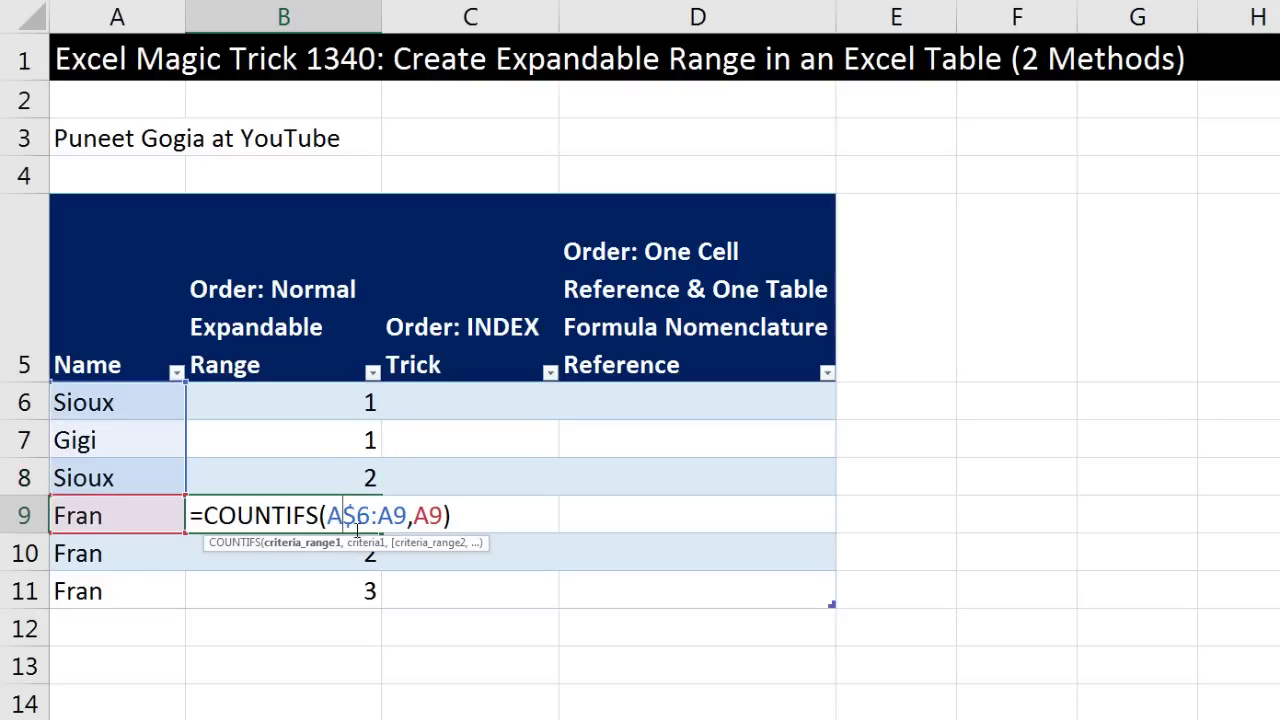
key(Escape)
double_click(358, 551)
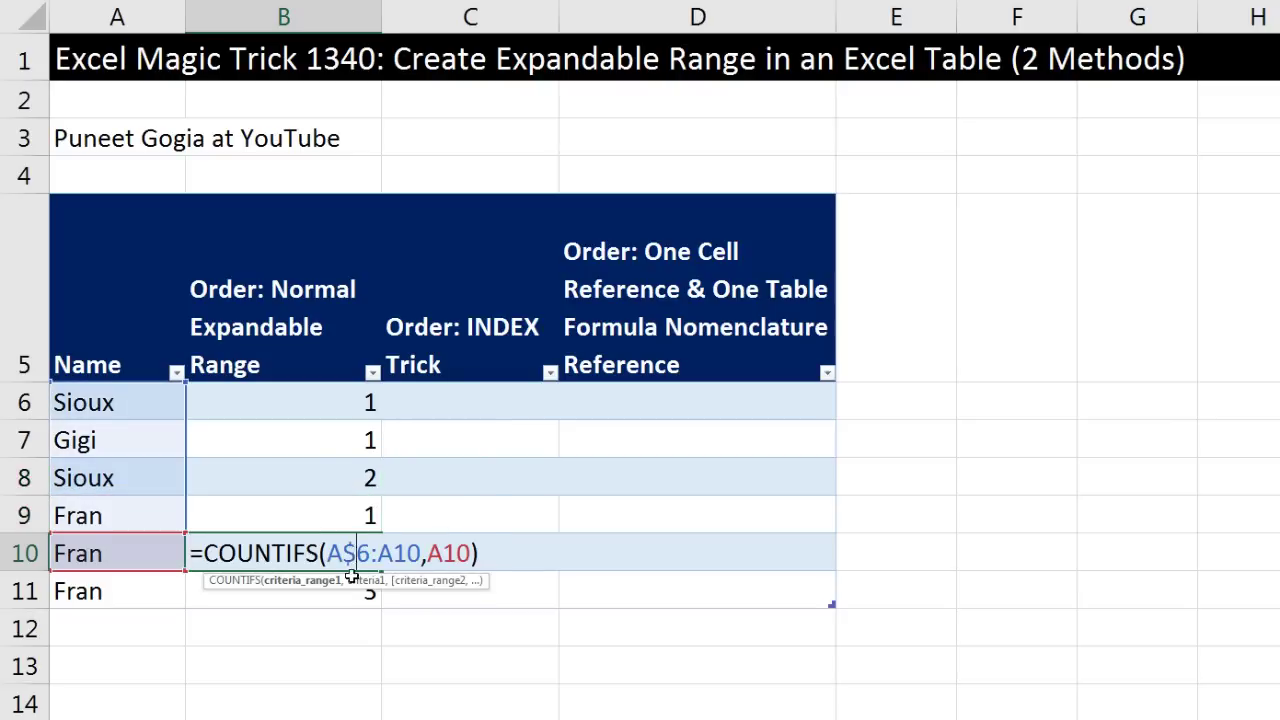
key(Escape)
double_click(345, 582)
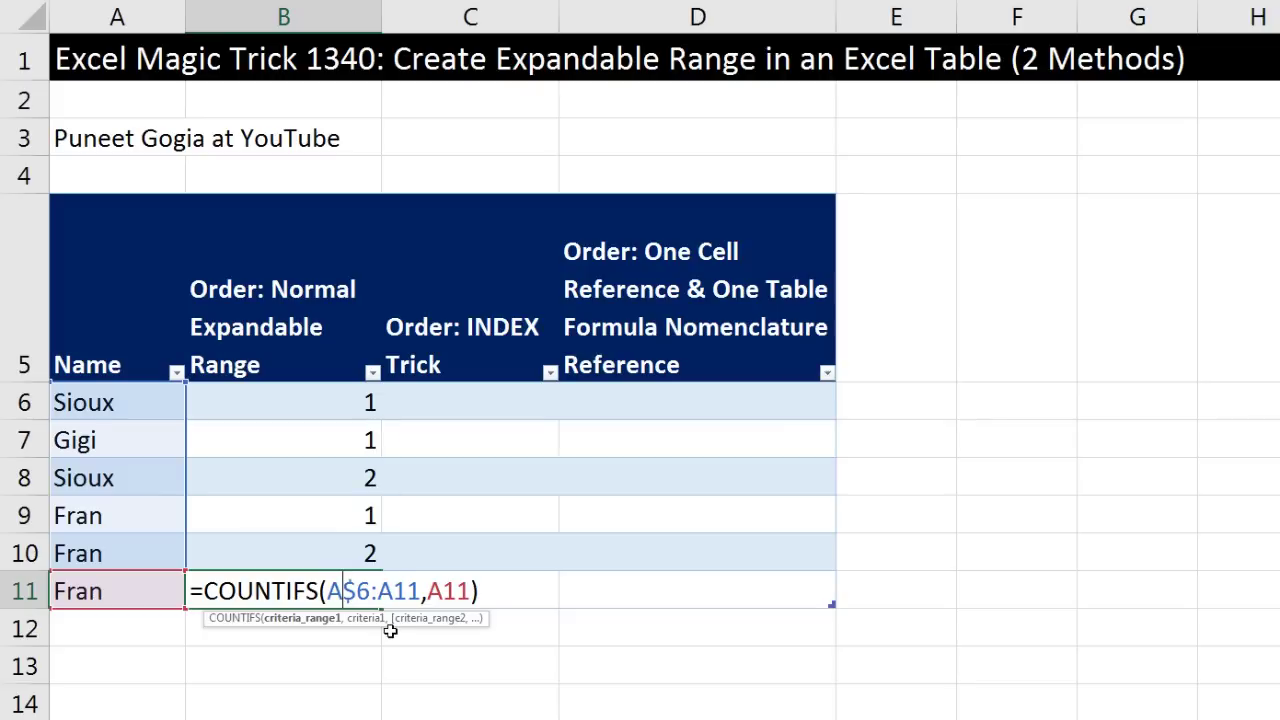
key(ctrl+Return)
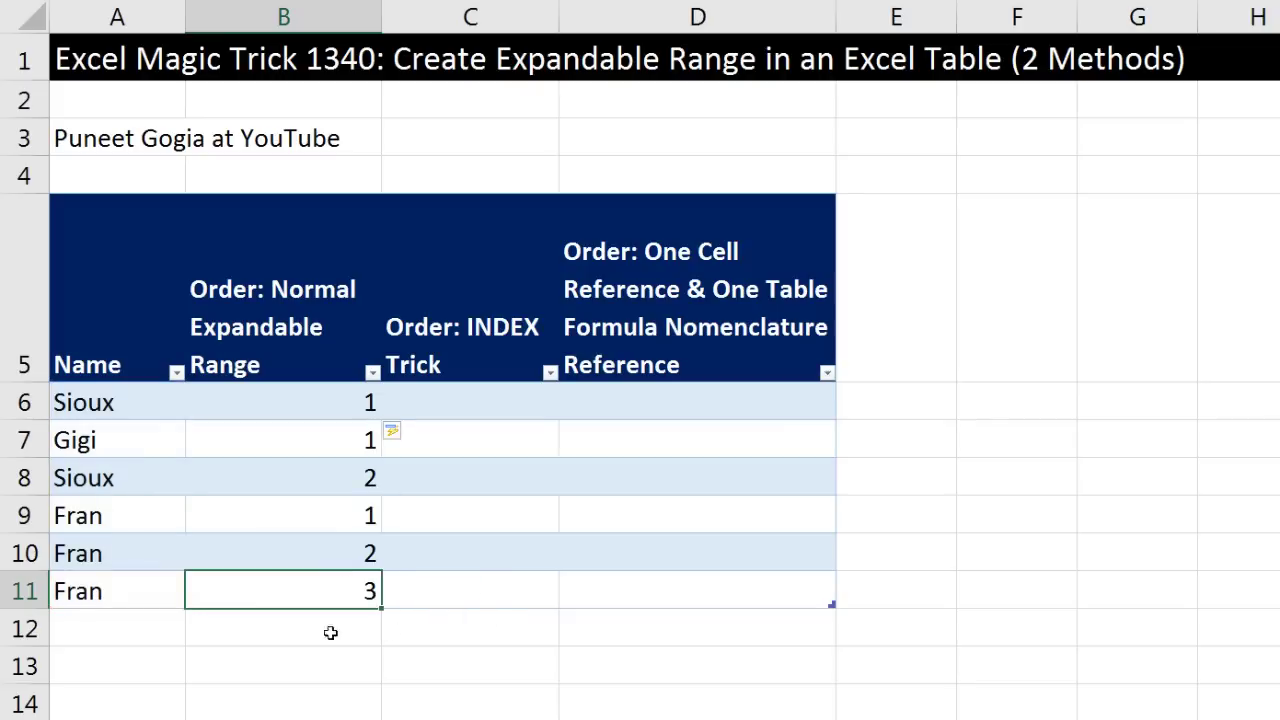
Add a new table record in A12, repeating the name from the row above
click(157, 624)
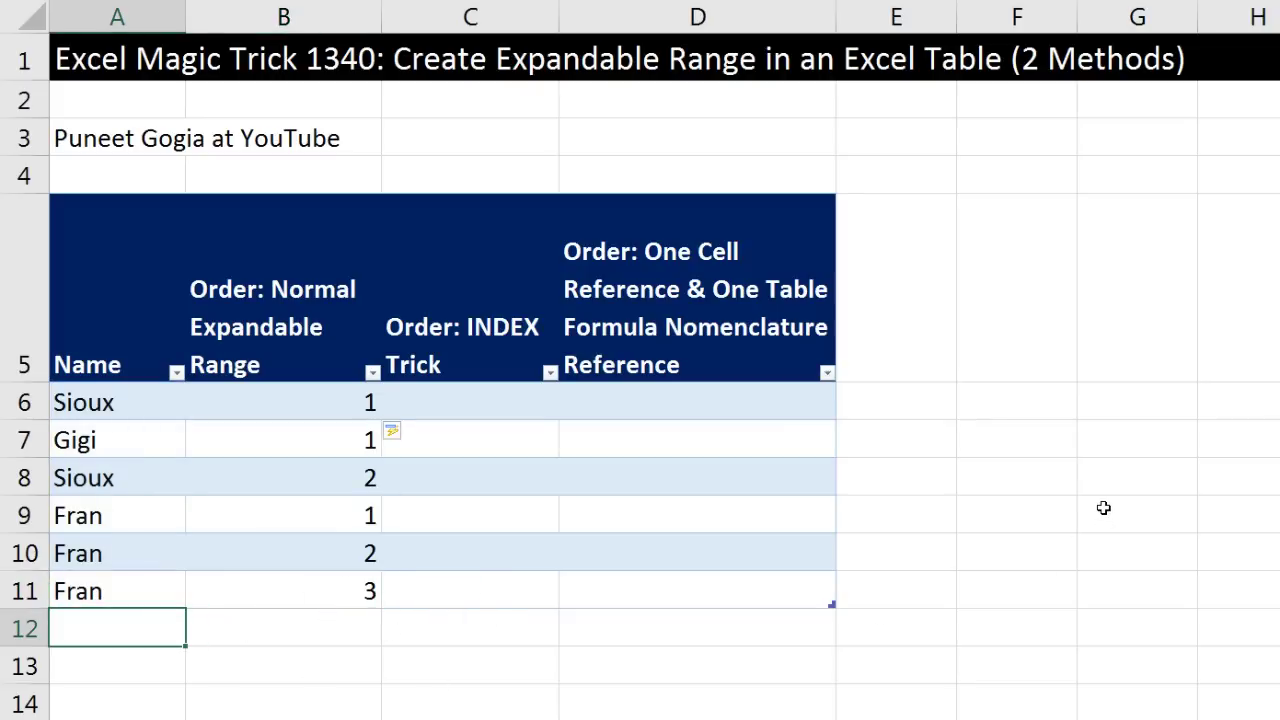
text(F)
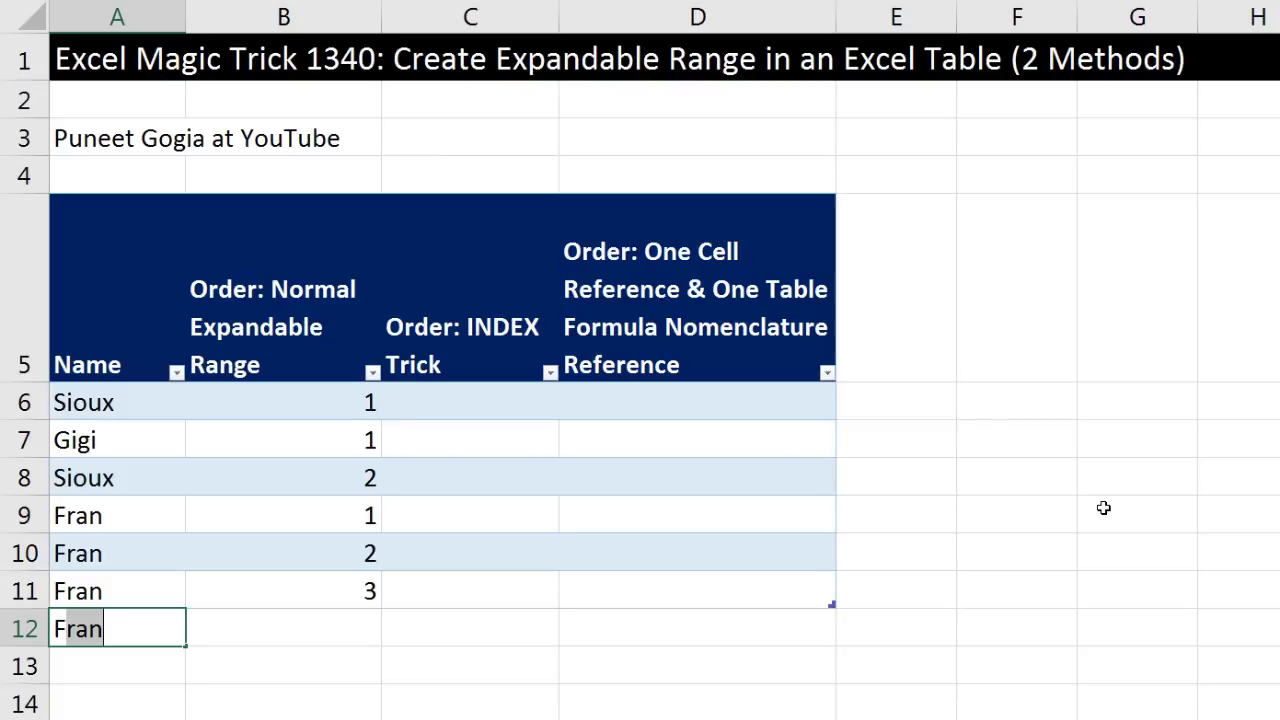
key(Tab)
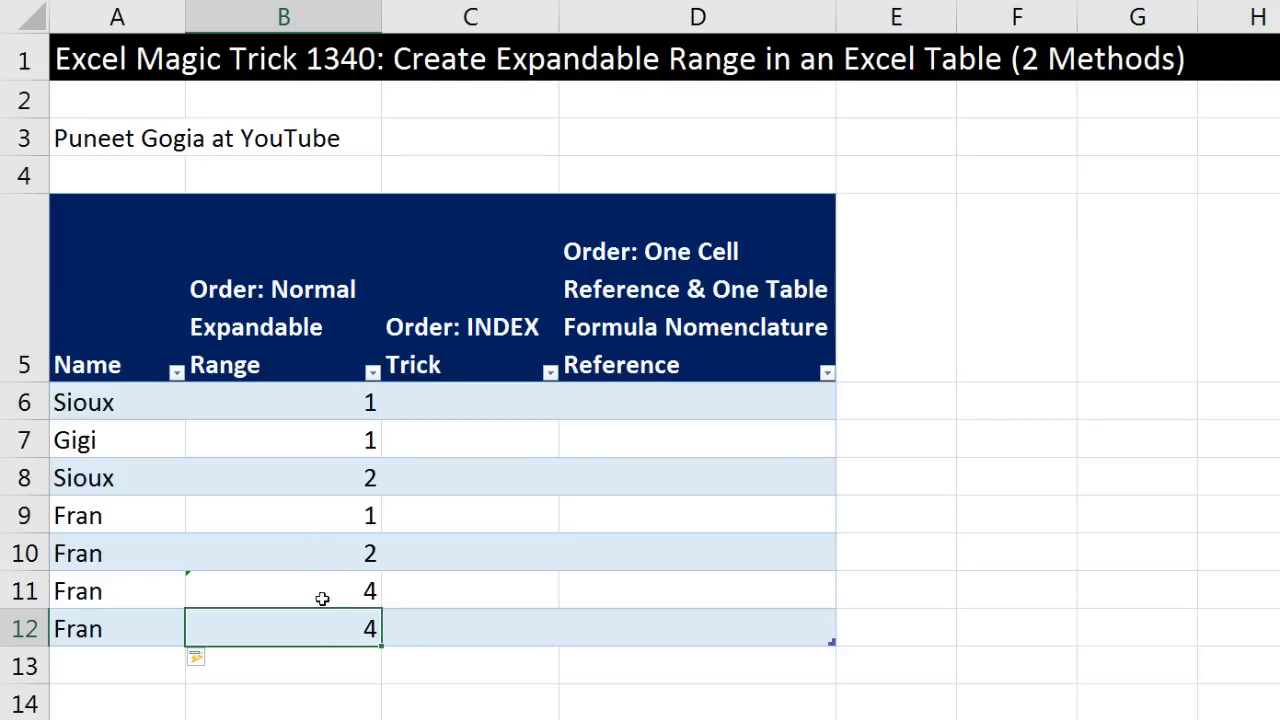
Examine the expandable ranges in the COUNTIFS formulas of cells B10, B11 and B12
click(316, 553)
double_click(318, 553)
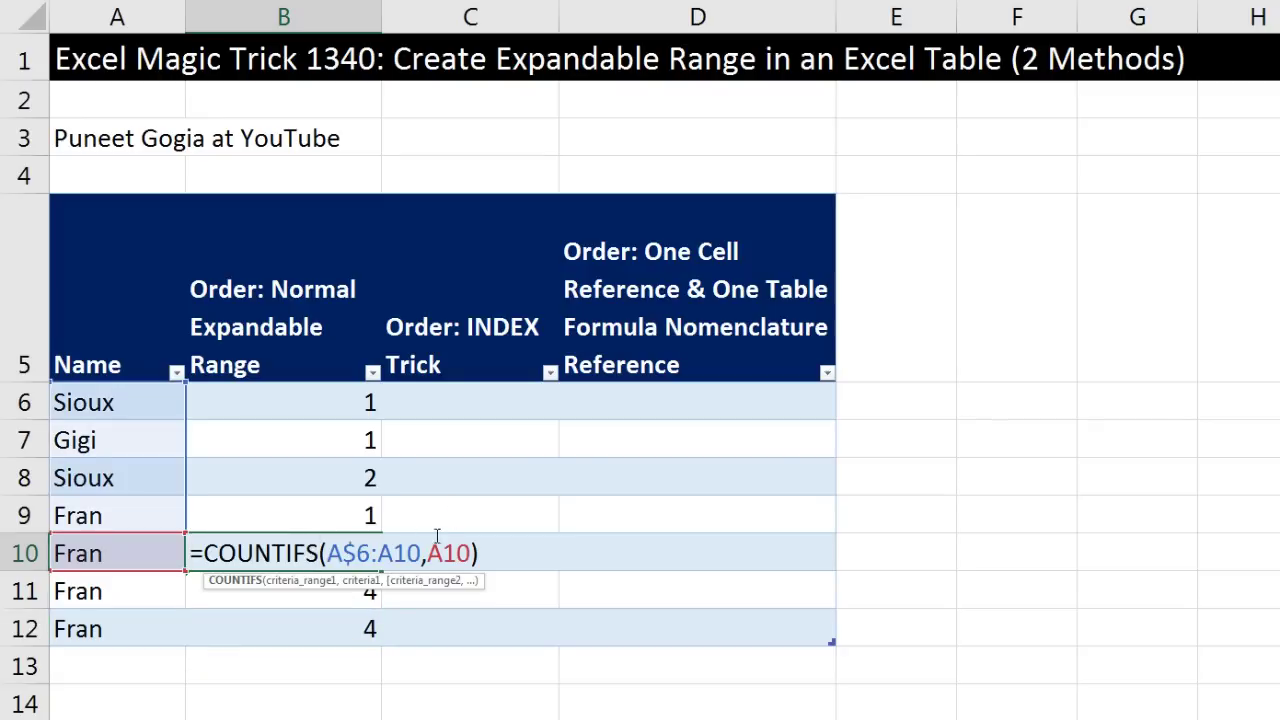
key(Return)
key(F2)
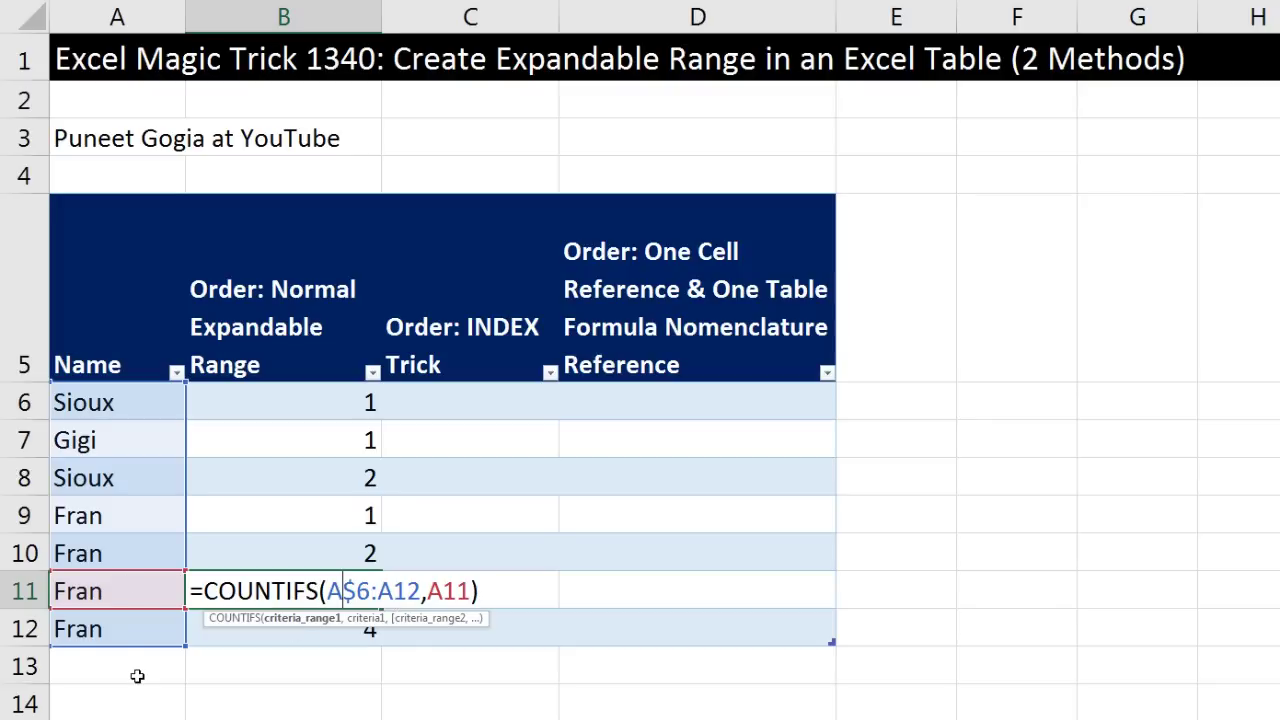
key(ctrl+Return)
double_click(340, 622)
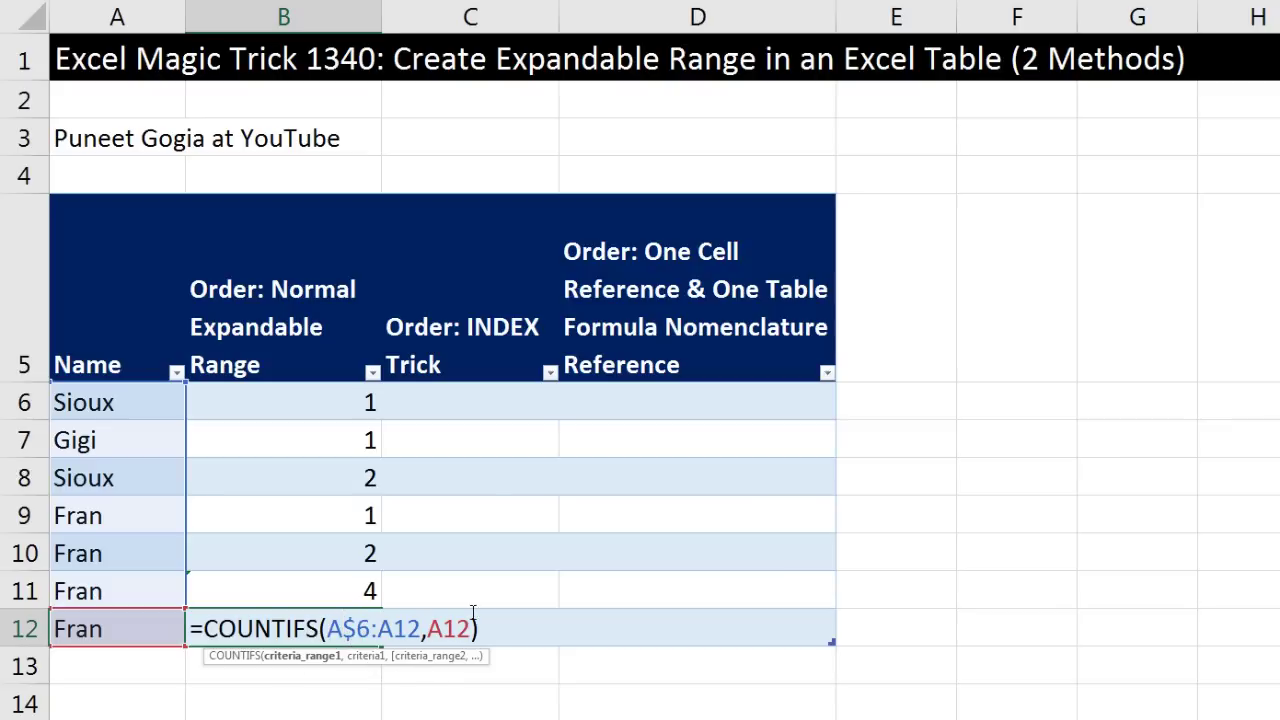
key(ctrl+Return)
Begin a COUNTIFS formula in C6 of the INDEX Trick column, with INDEX([Name],1) as the start of its criteria range
click(431, 403)
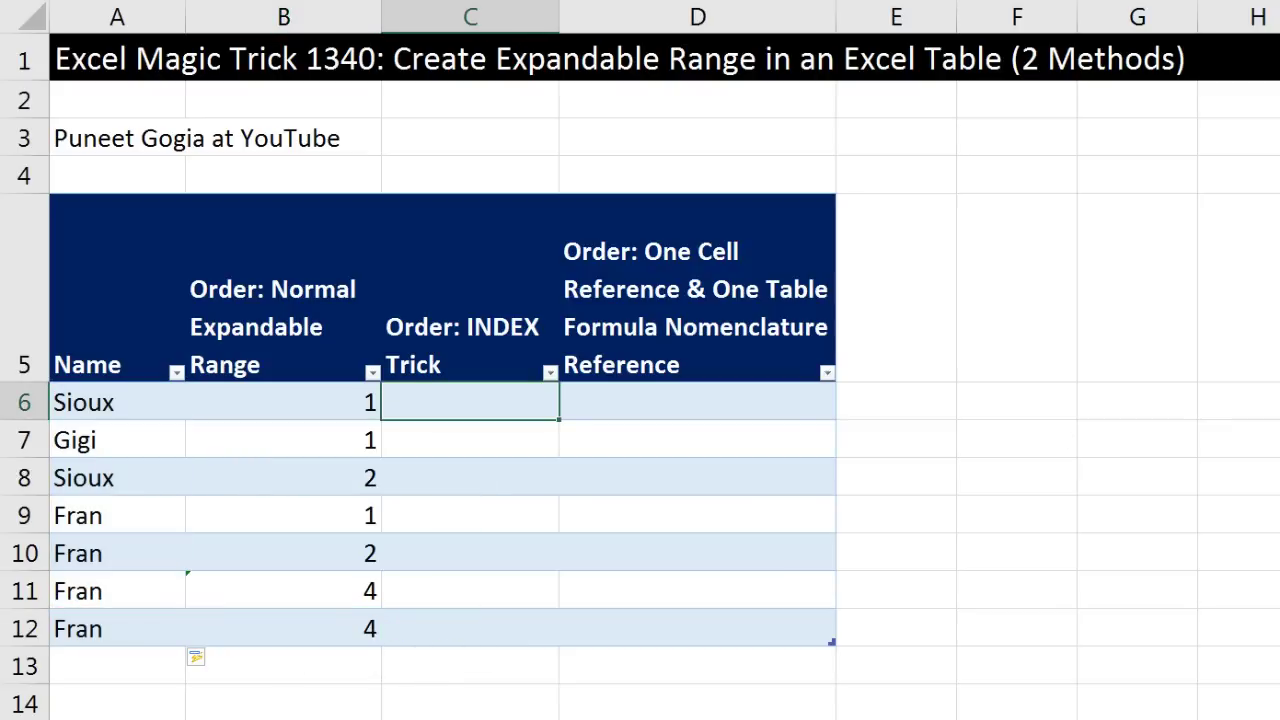
text(=count)
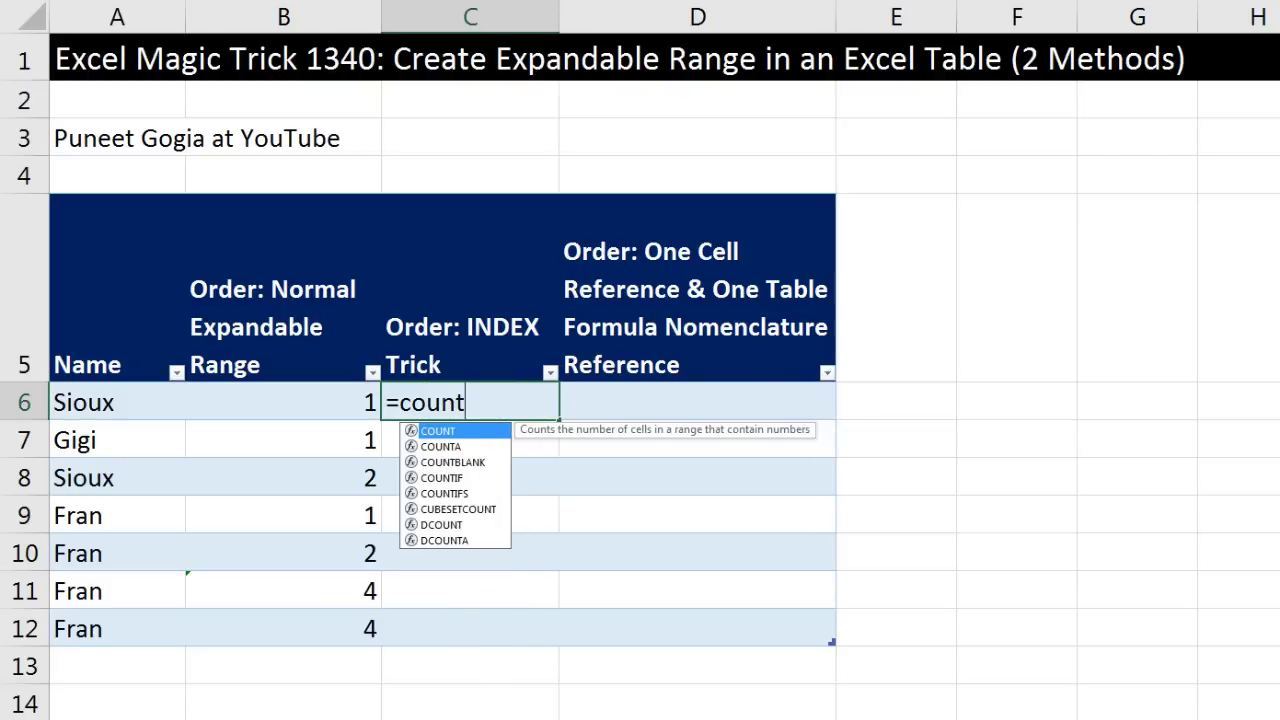
text(ifs)
key(Tab)
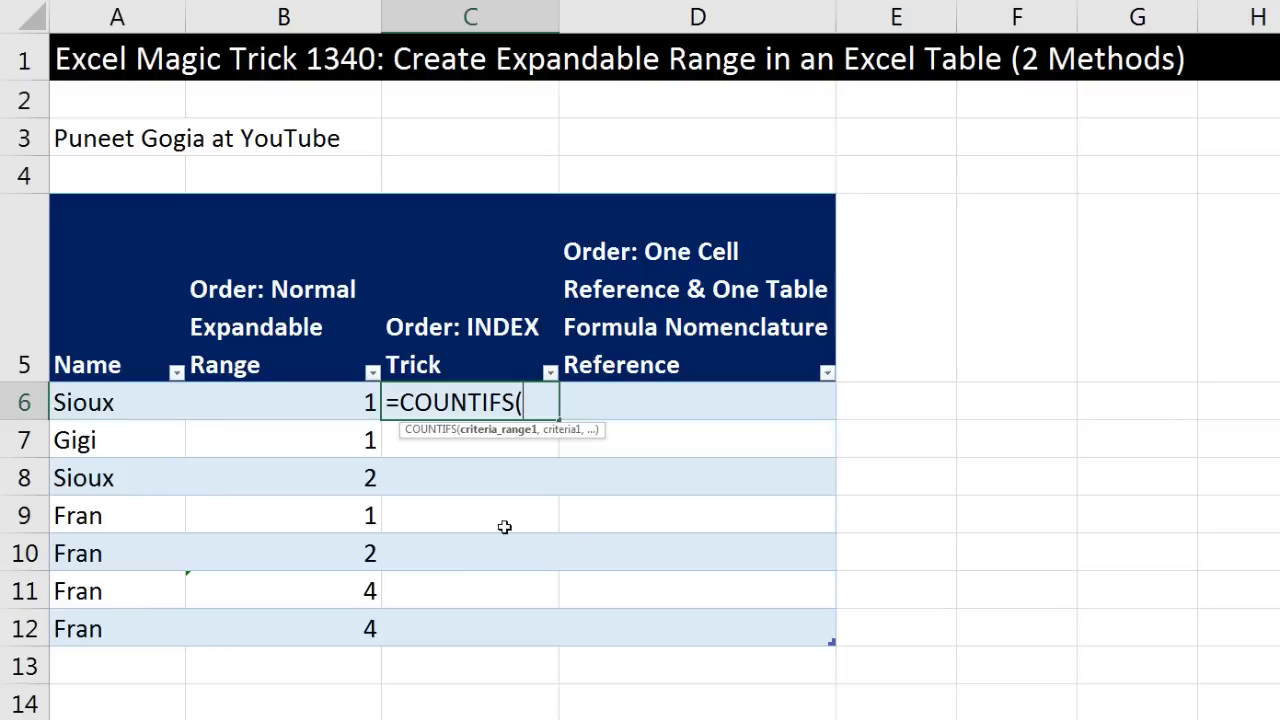
text(in)
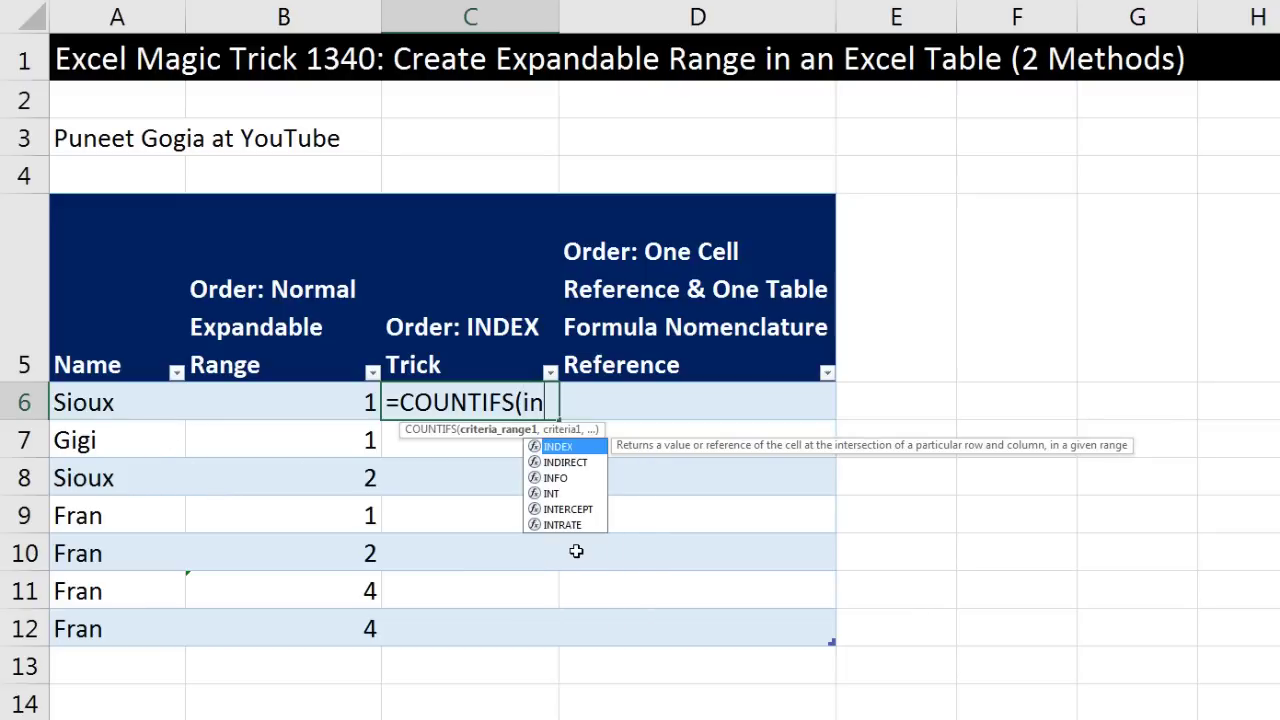
key(Tab)
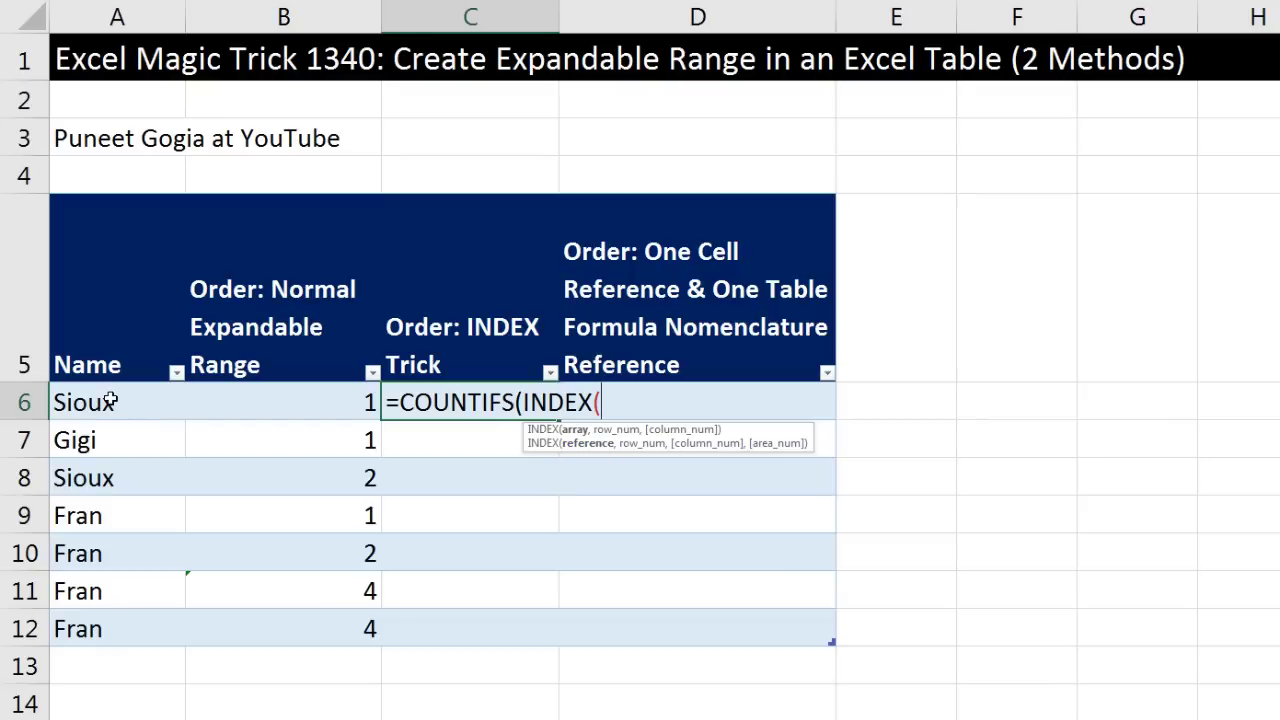
drag(110, 402, 103, 628)
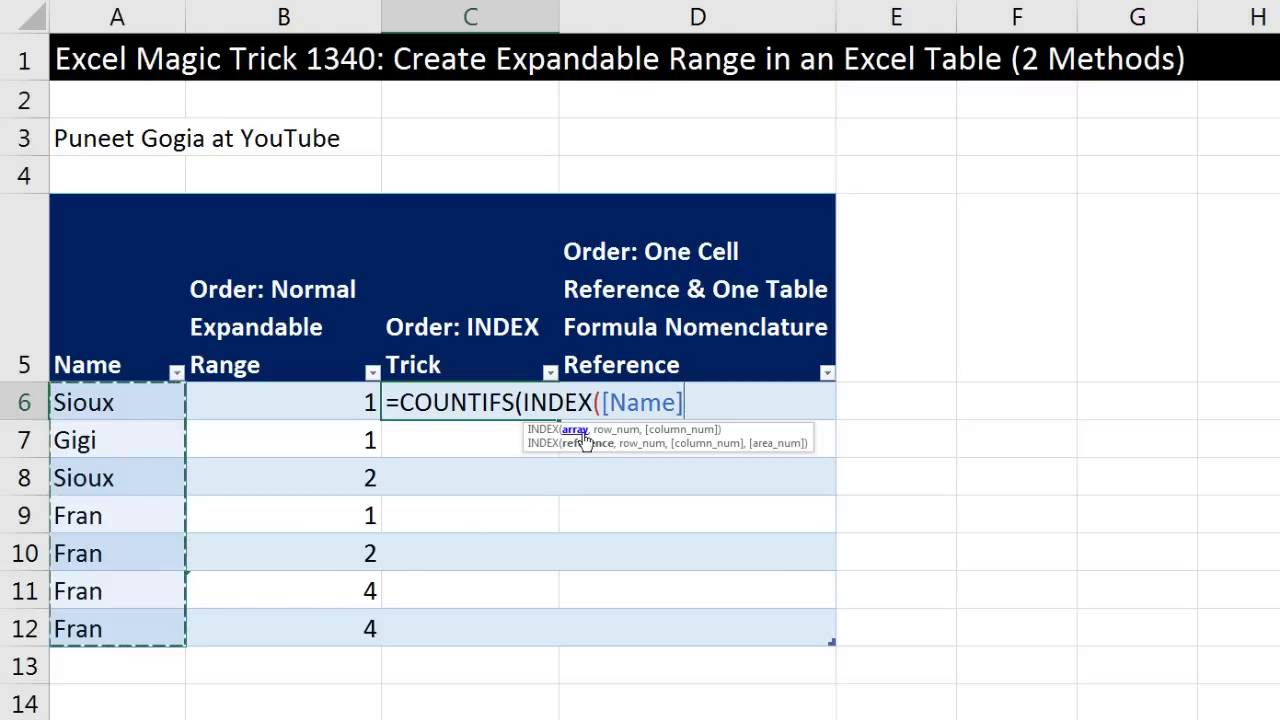
text(,)
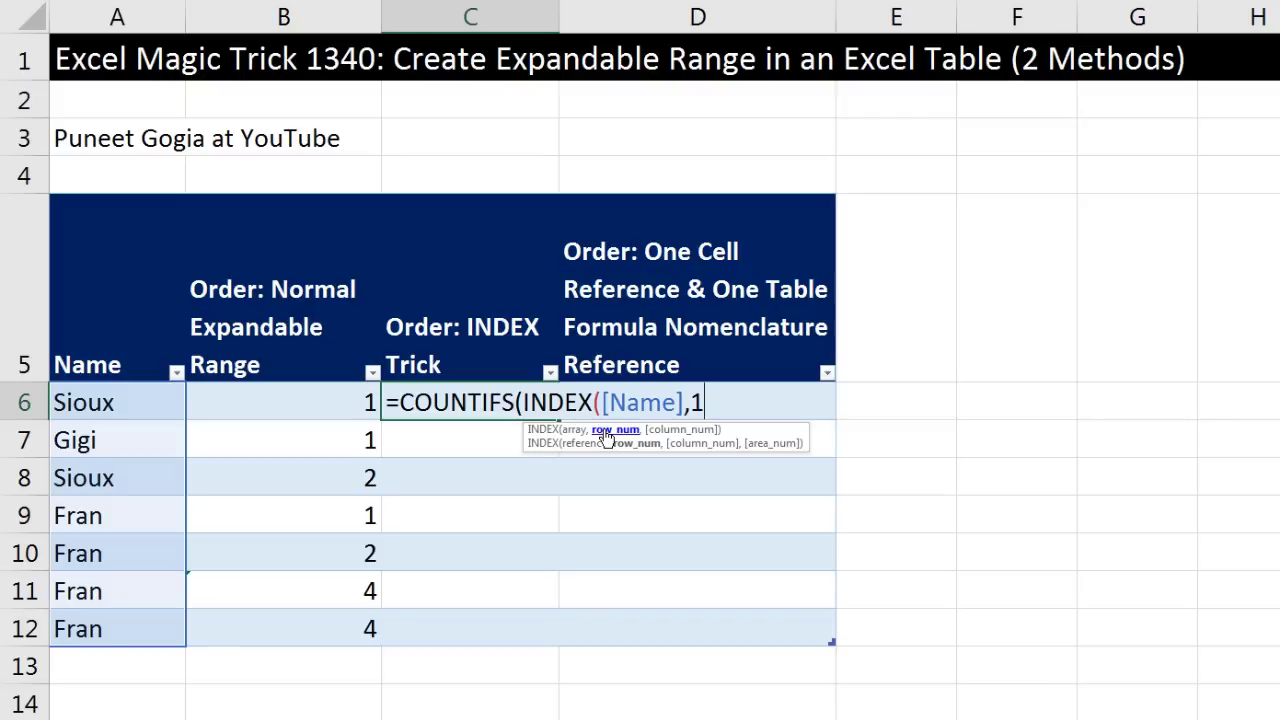
text(1))
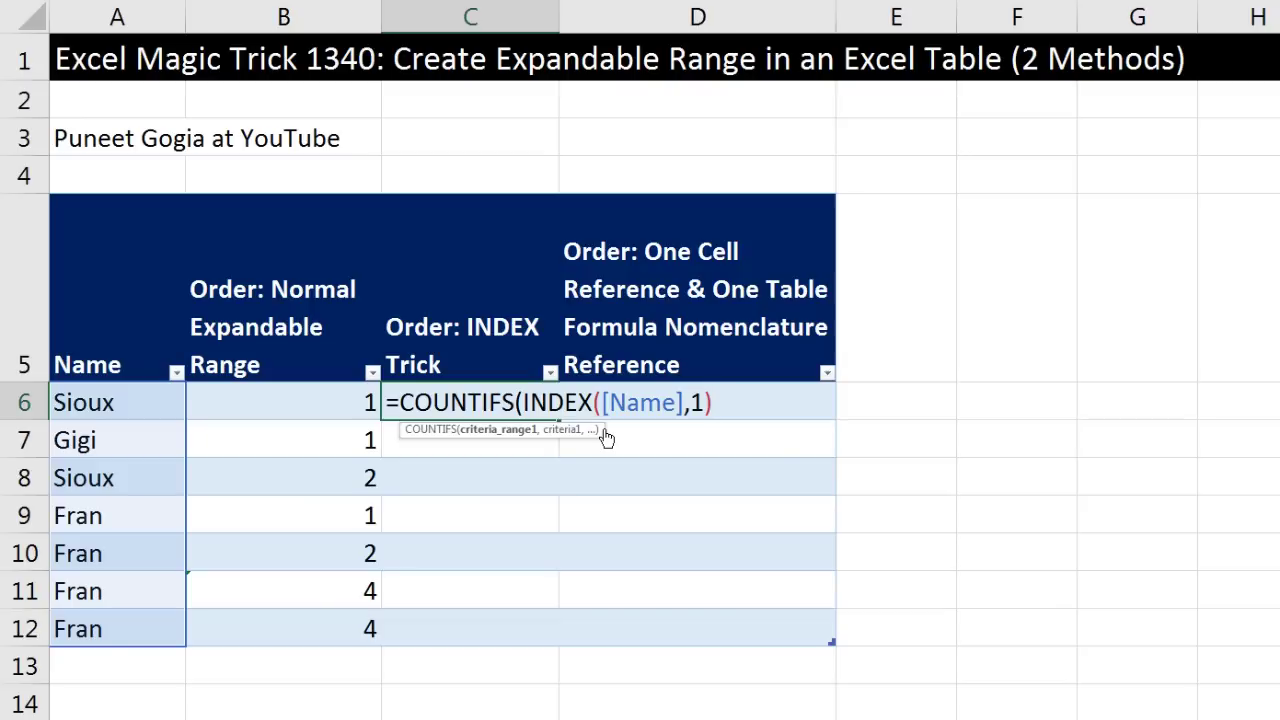
Evaluate the INDEX([Name],1) part of the COUNTIFS formula being entered in C6, and restore the formula text
click(490, 429)
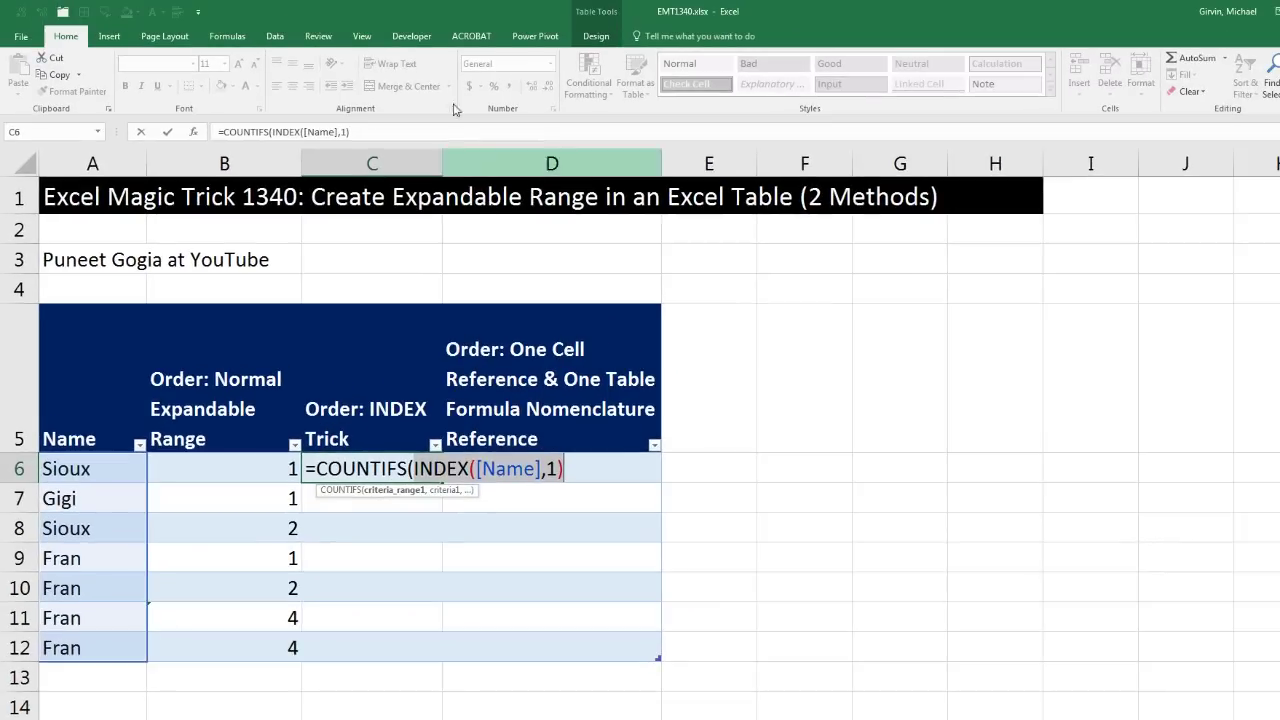
click(227, 36)
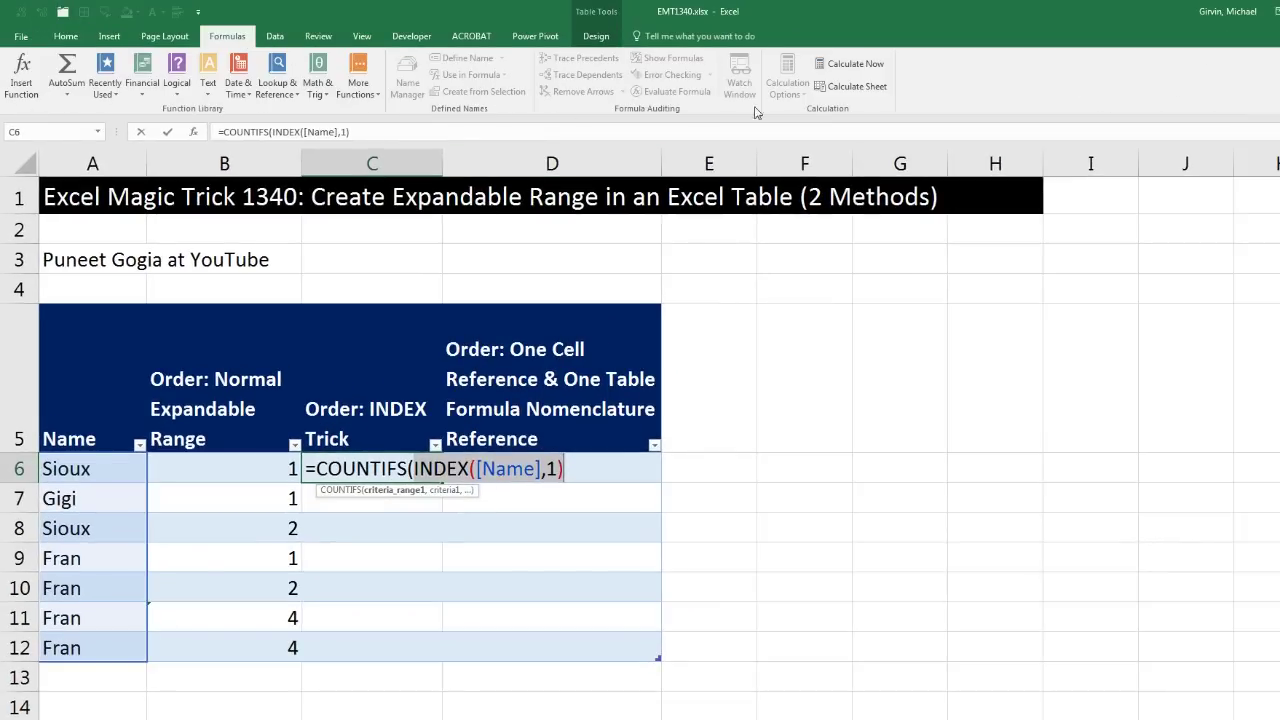
click(849, 66)
key(F9)
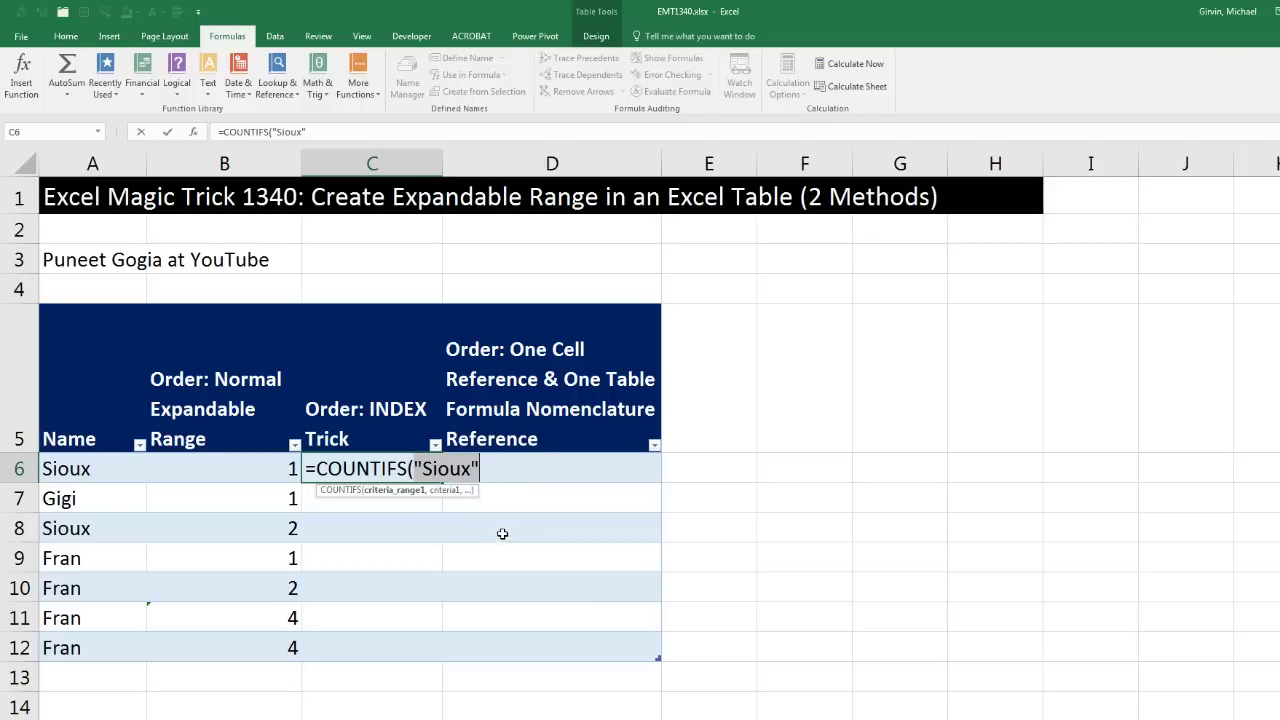
key(ctrl+z)
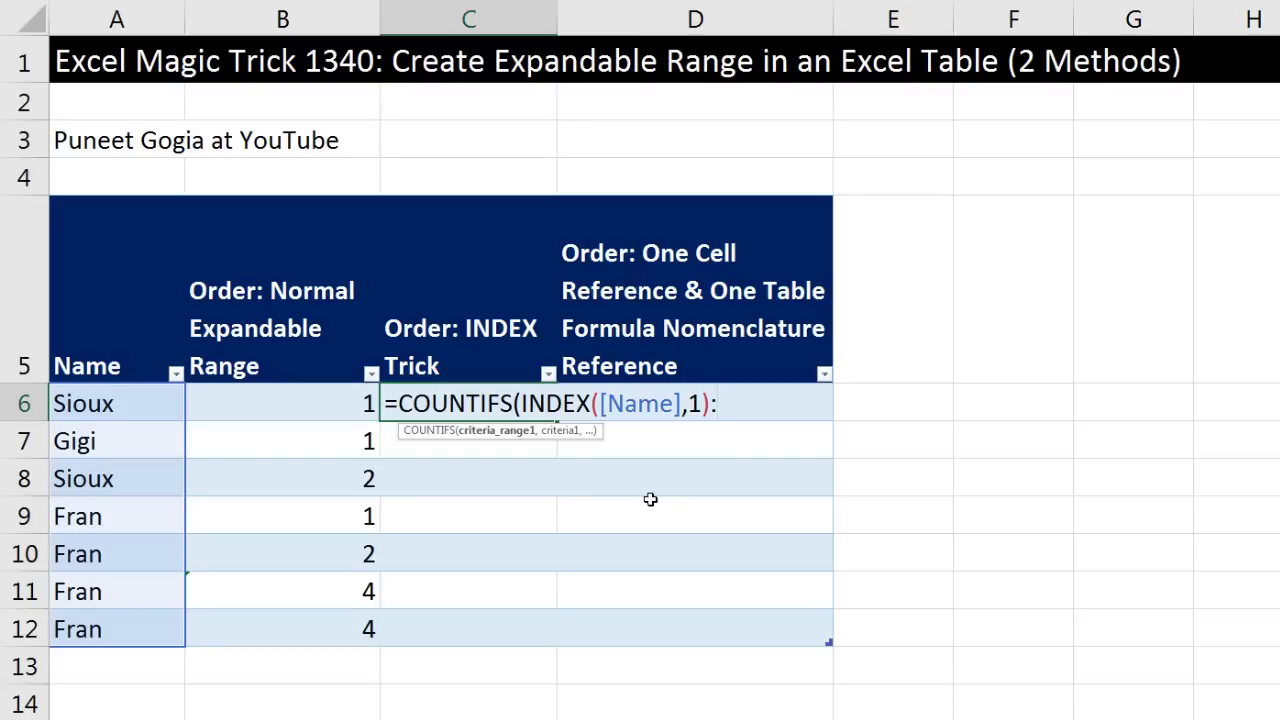
click(134, 400)
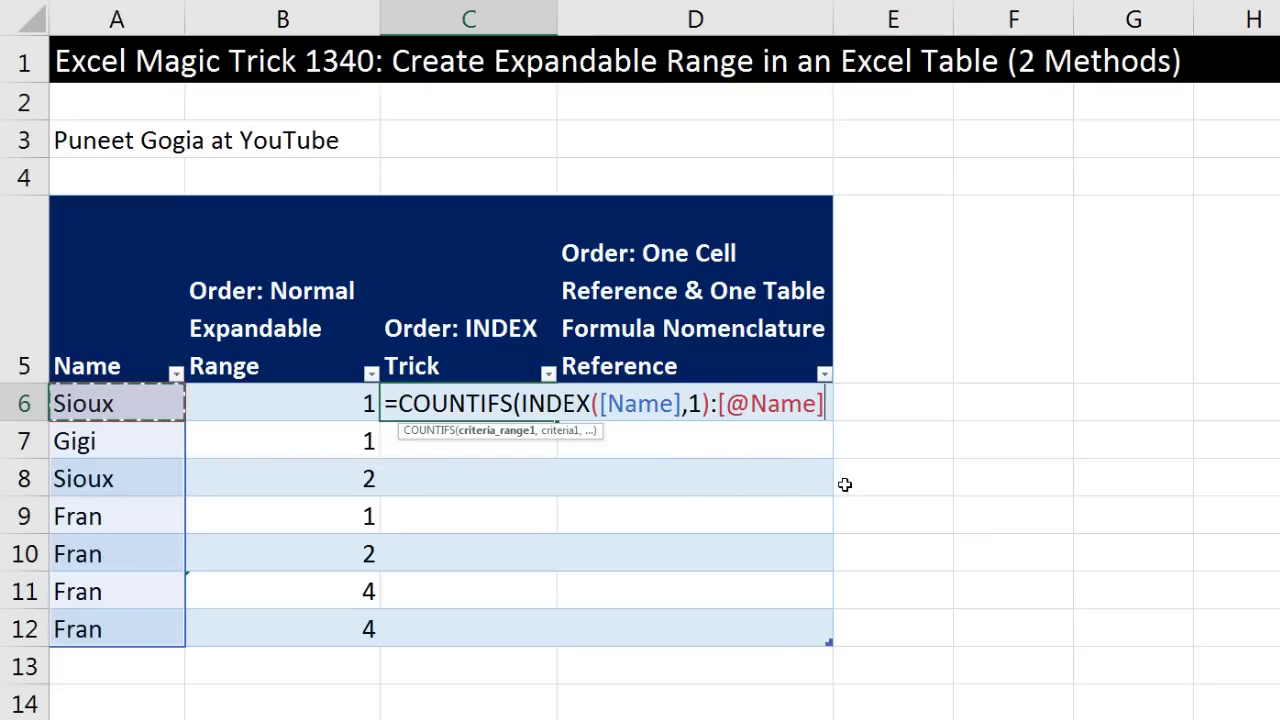
text(,)
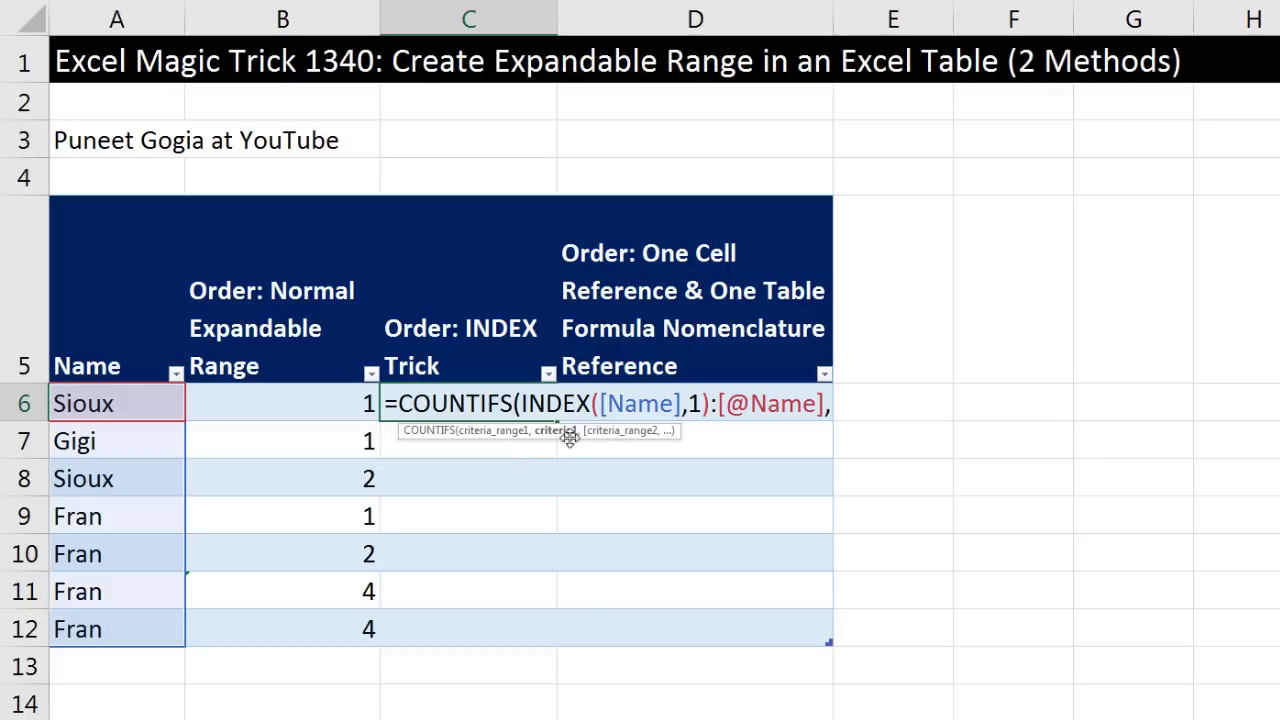
click(100, 403)
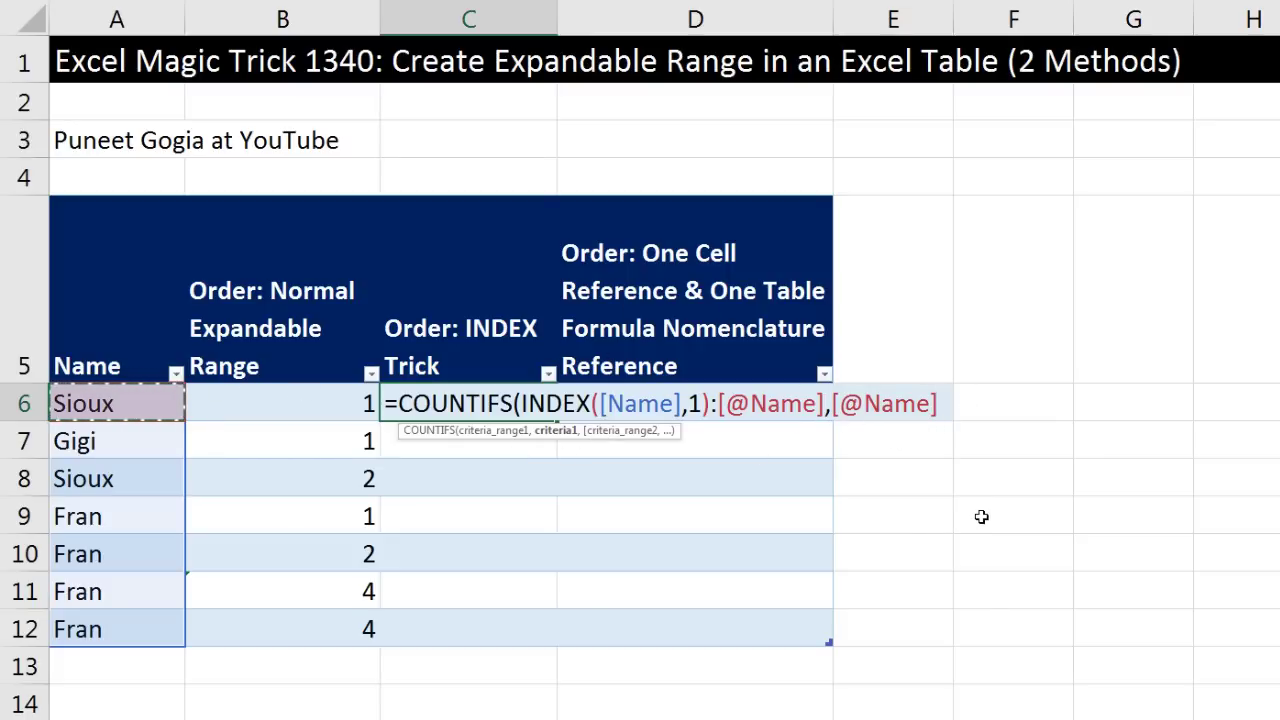
text())
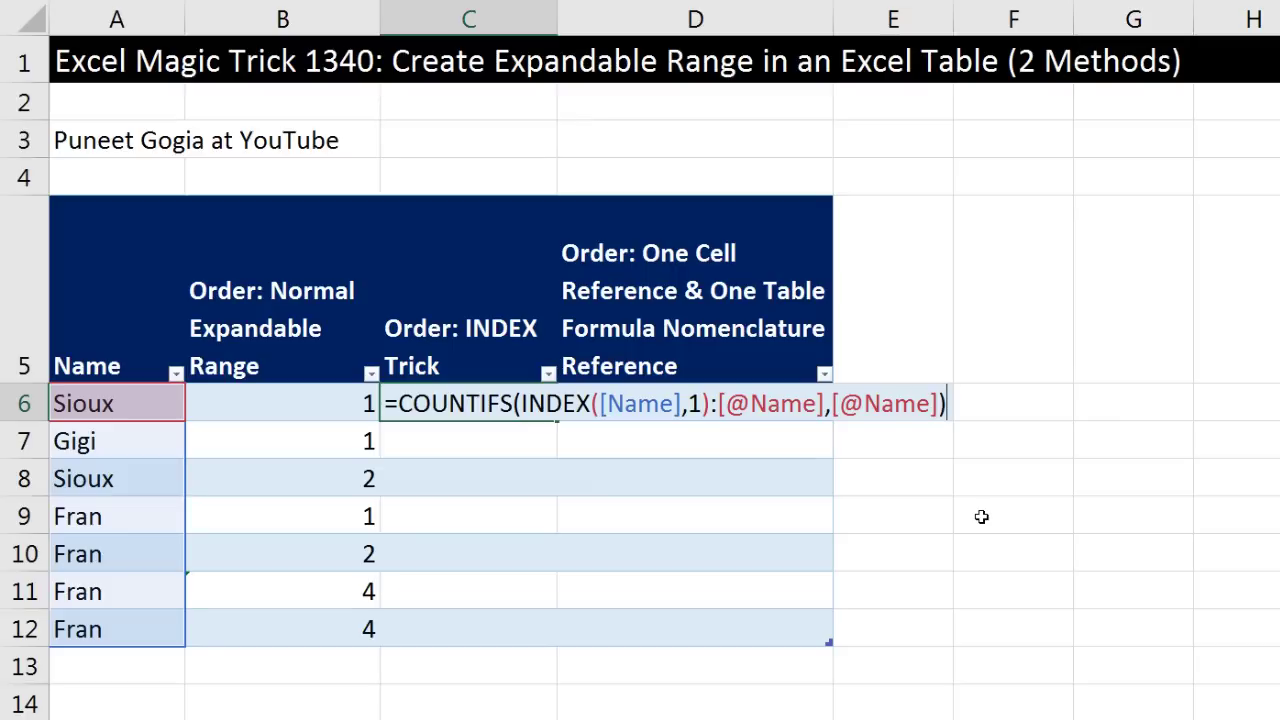
key(Return)
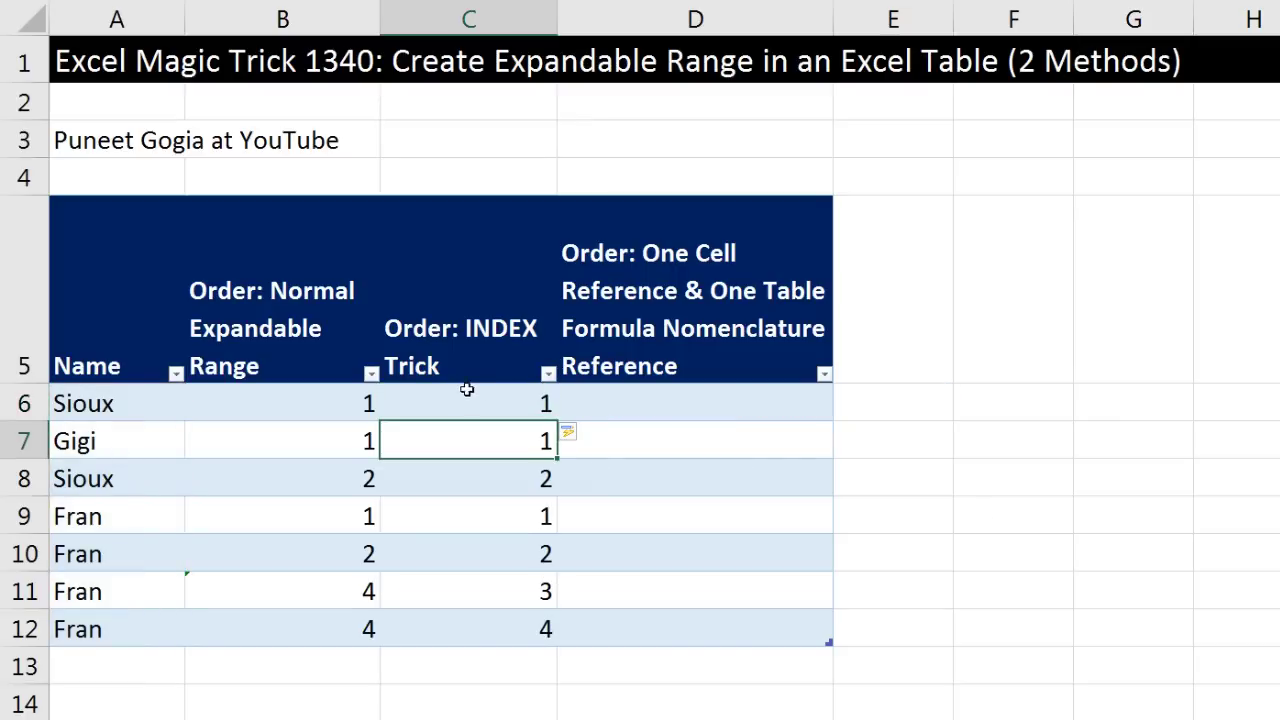
Evaluate the criteria range of the COUNTIFS formula in C10, and leave the formula unchanged
double_click(470, 553)
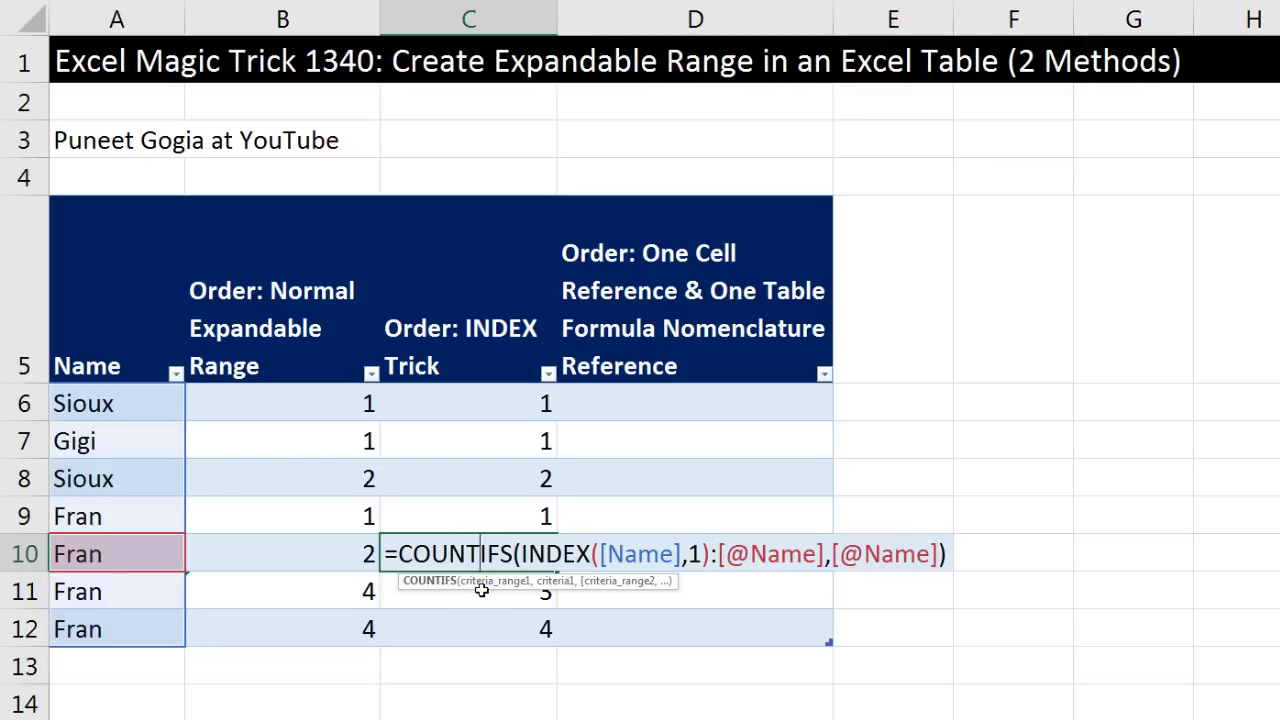
click(487, 594)
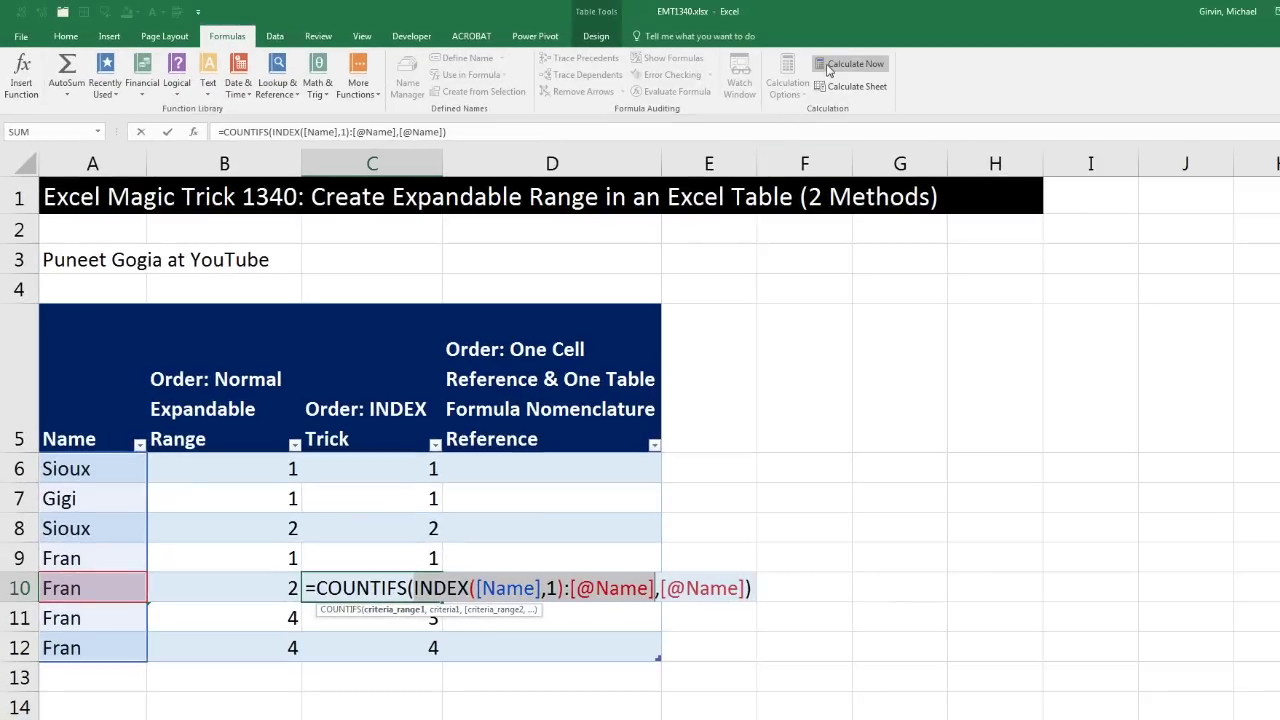
key(F9)
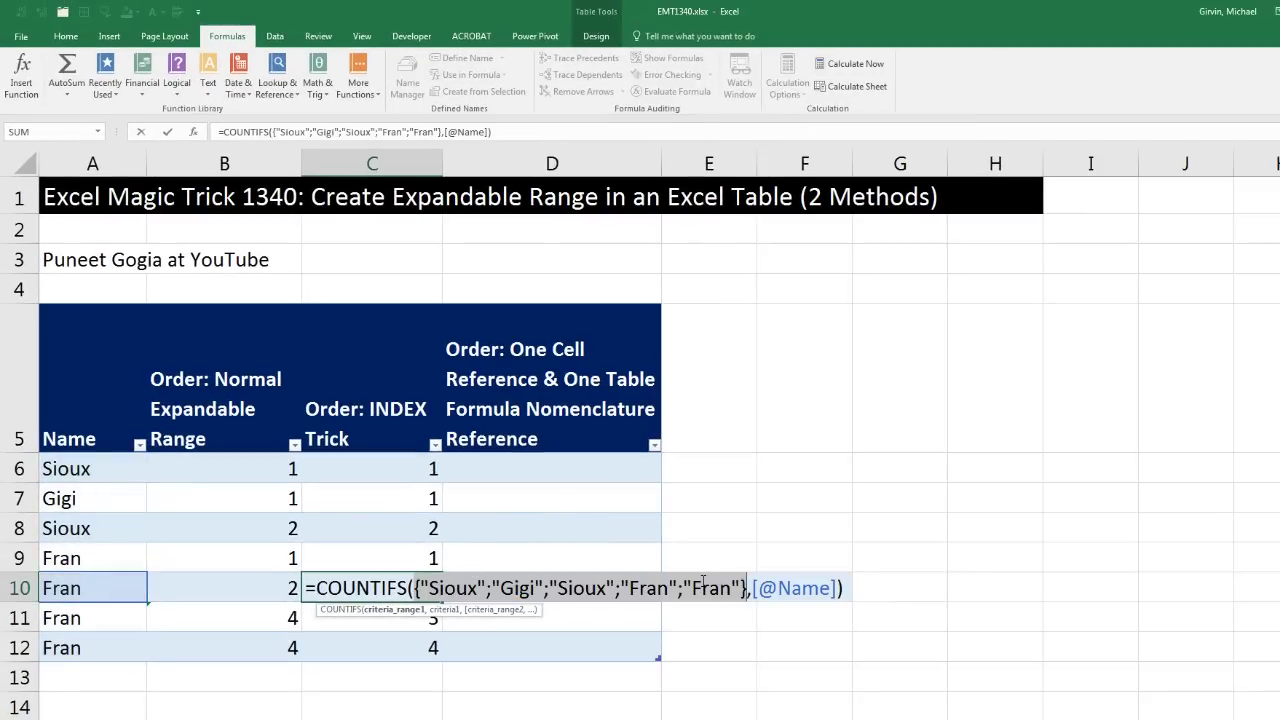
key(ctrl+z)
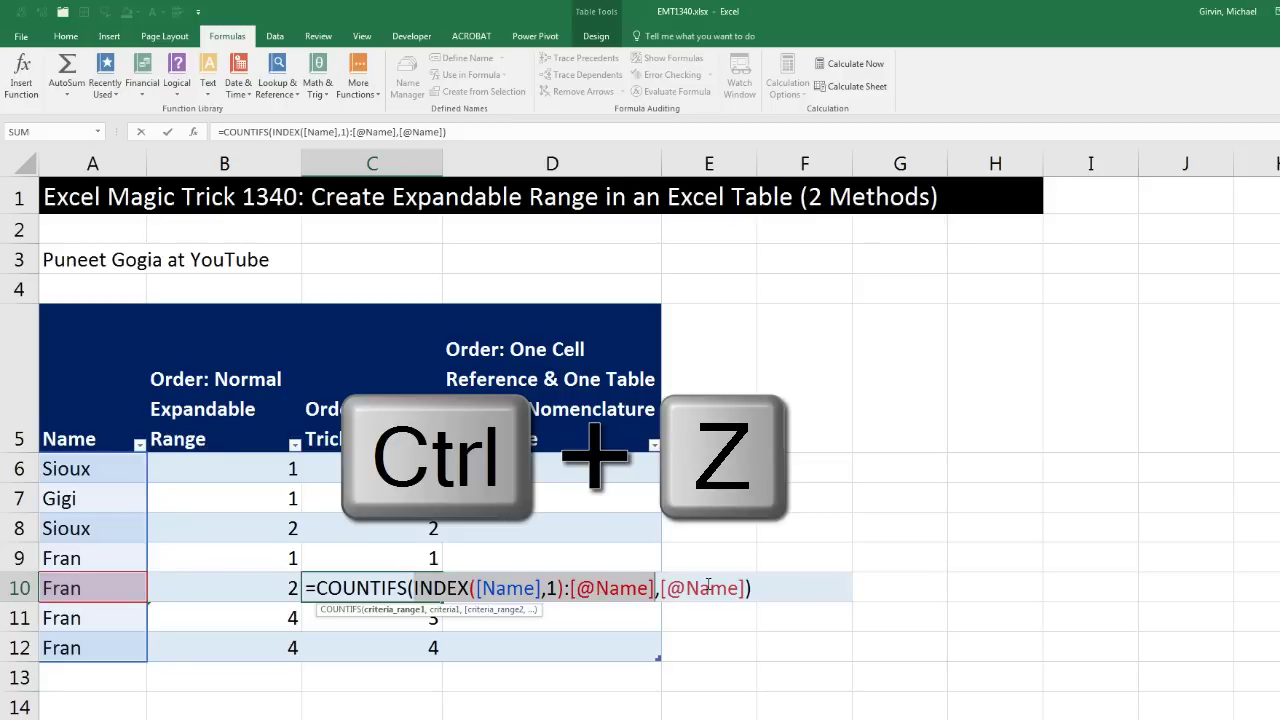
key(Escape)
Evaluate the criteria range of the COUNTIFS formula in C12 without keeping the result, and review the formula in C6
click(391, 643)
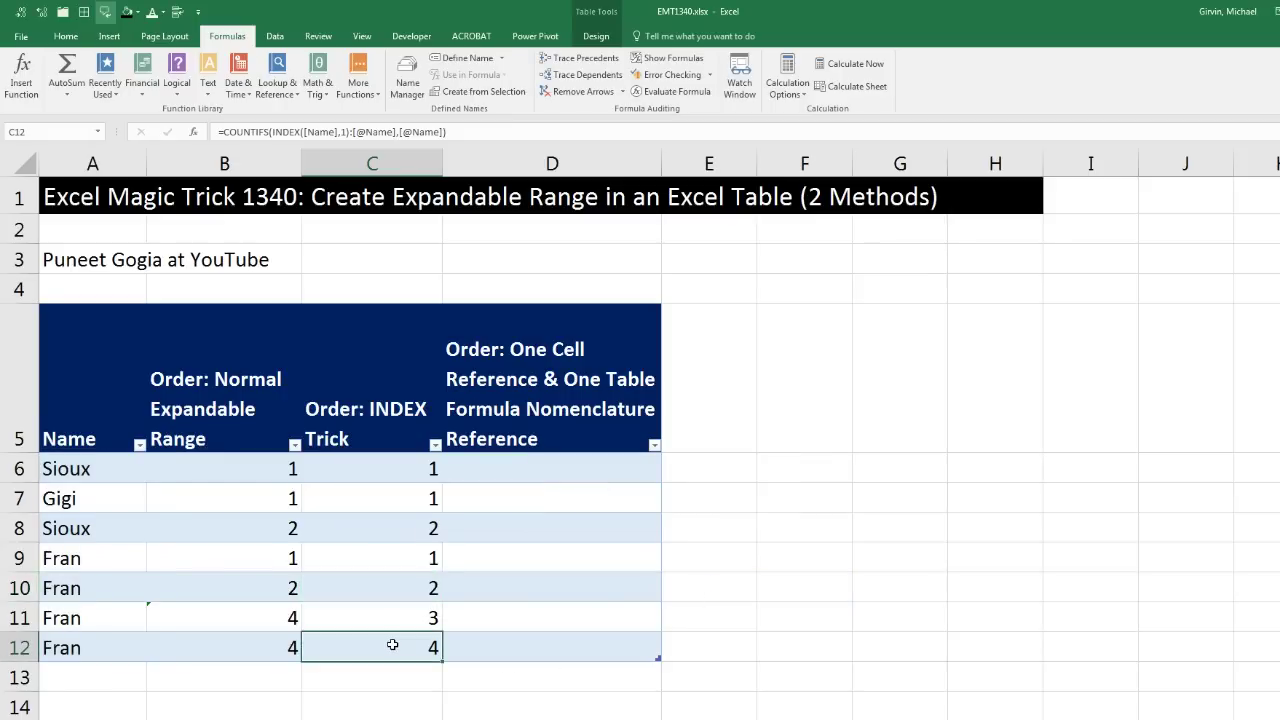
double_click(392, 645)
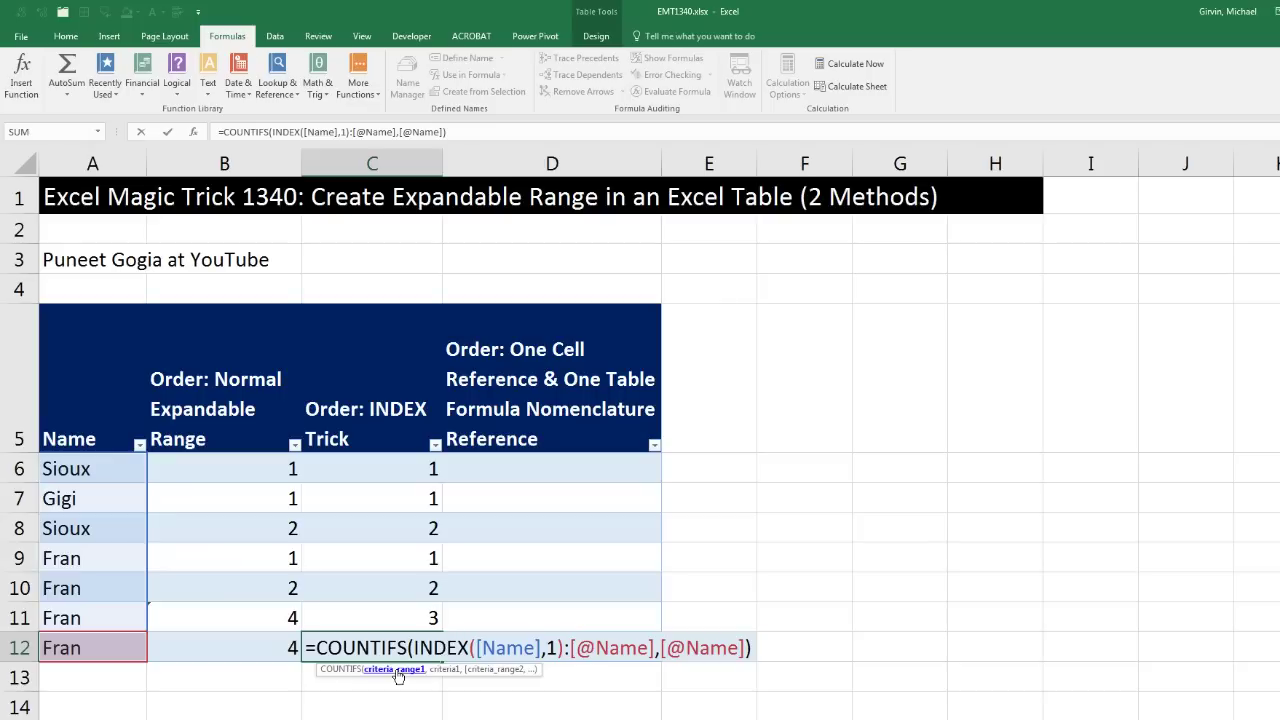
click(398, 669)
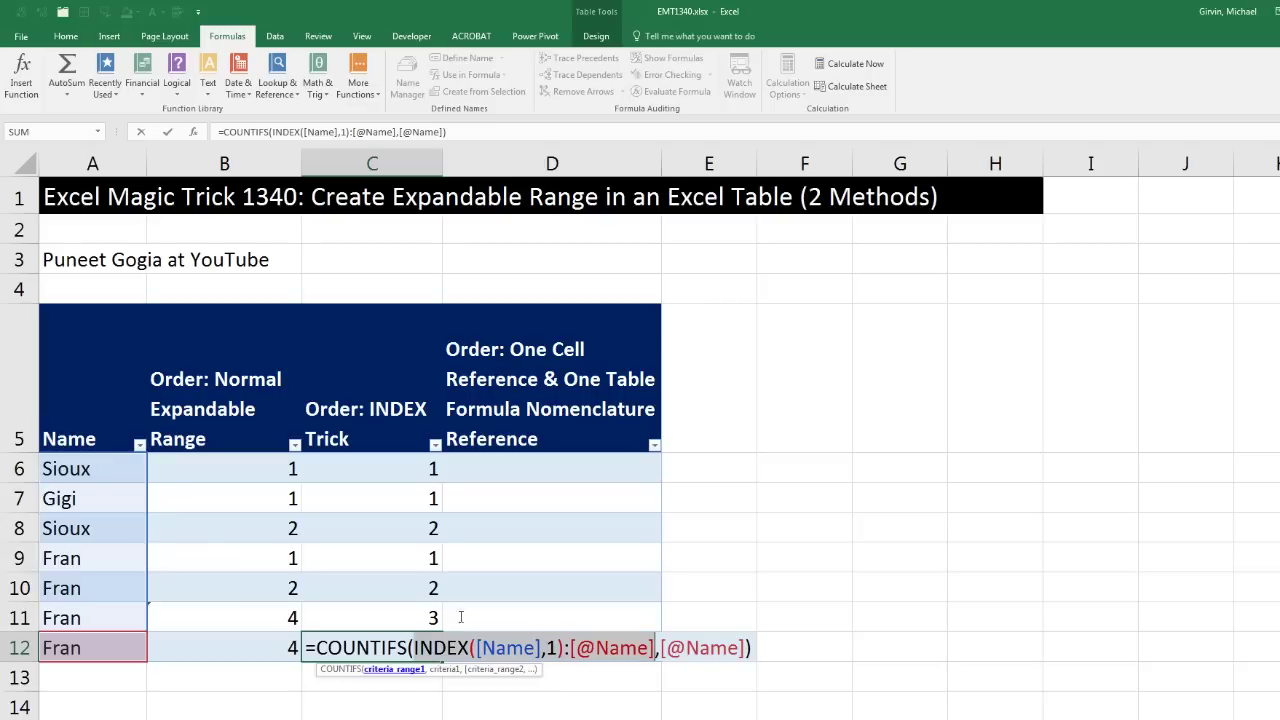
key(F9)
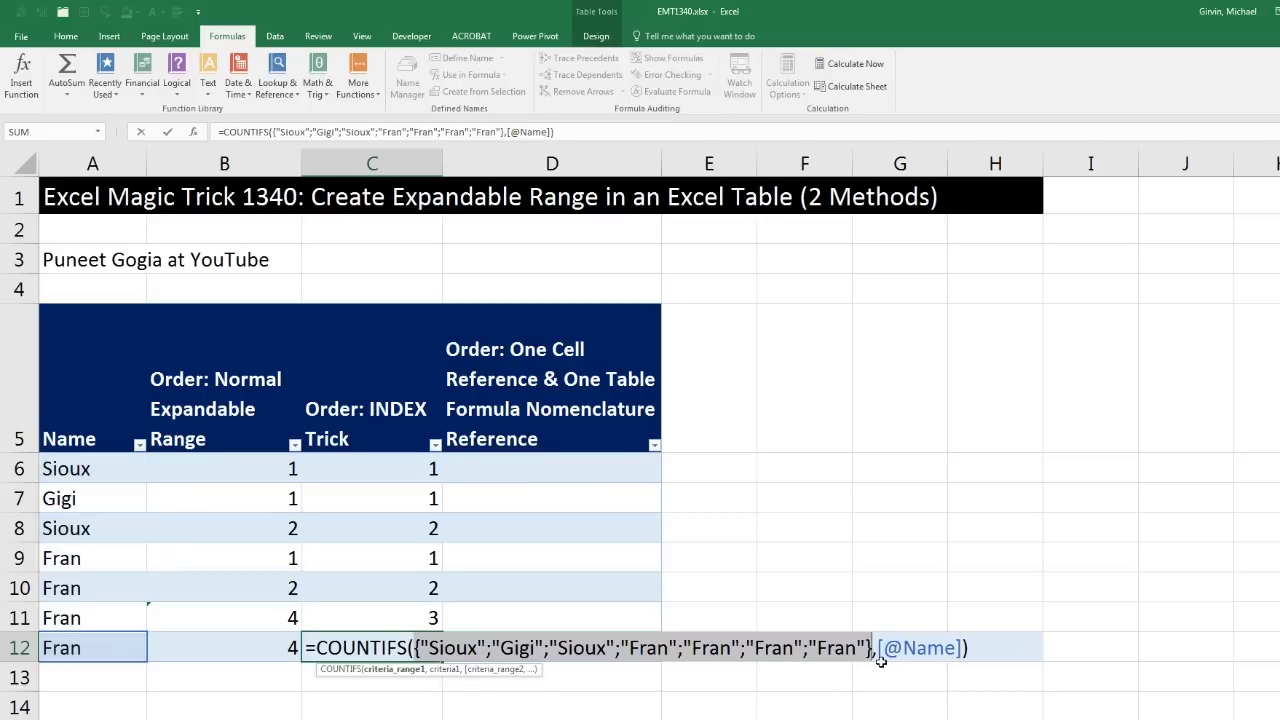
key(Escape)
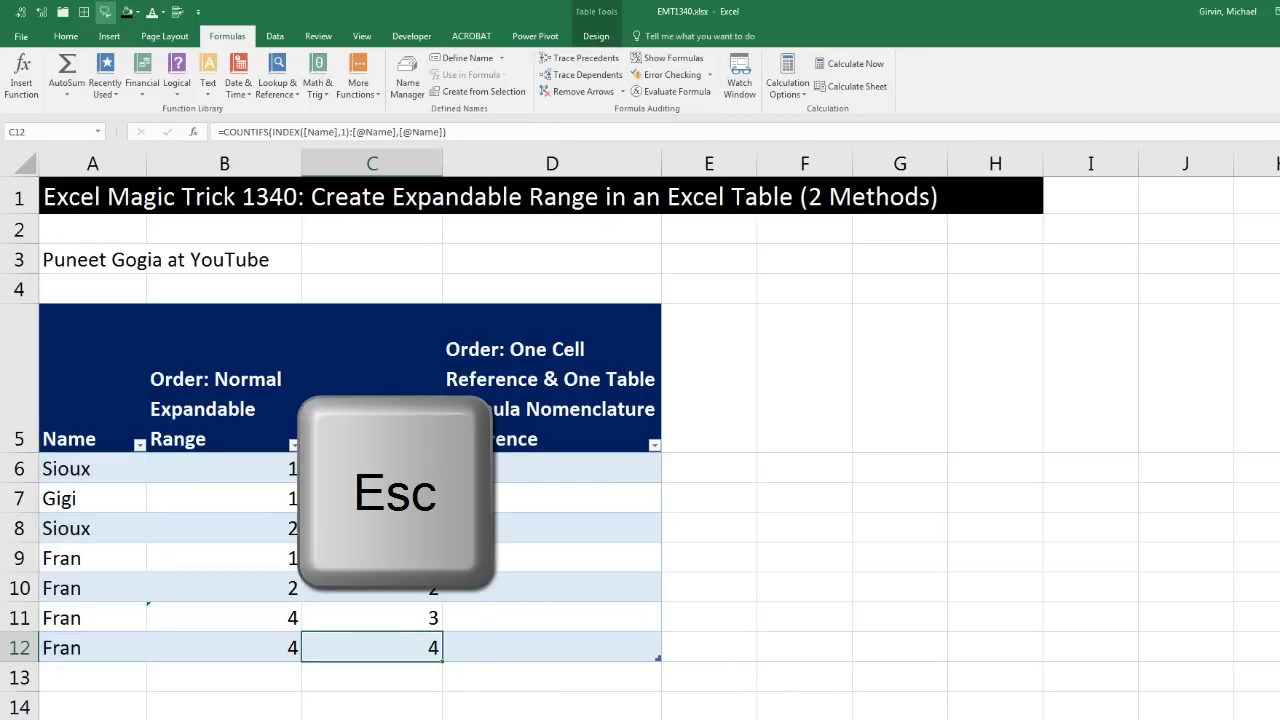
click(403, 468)
double_click(403, 468)
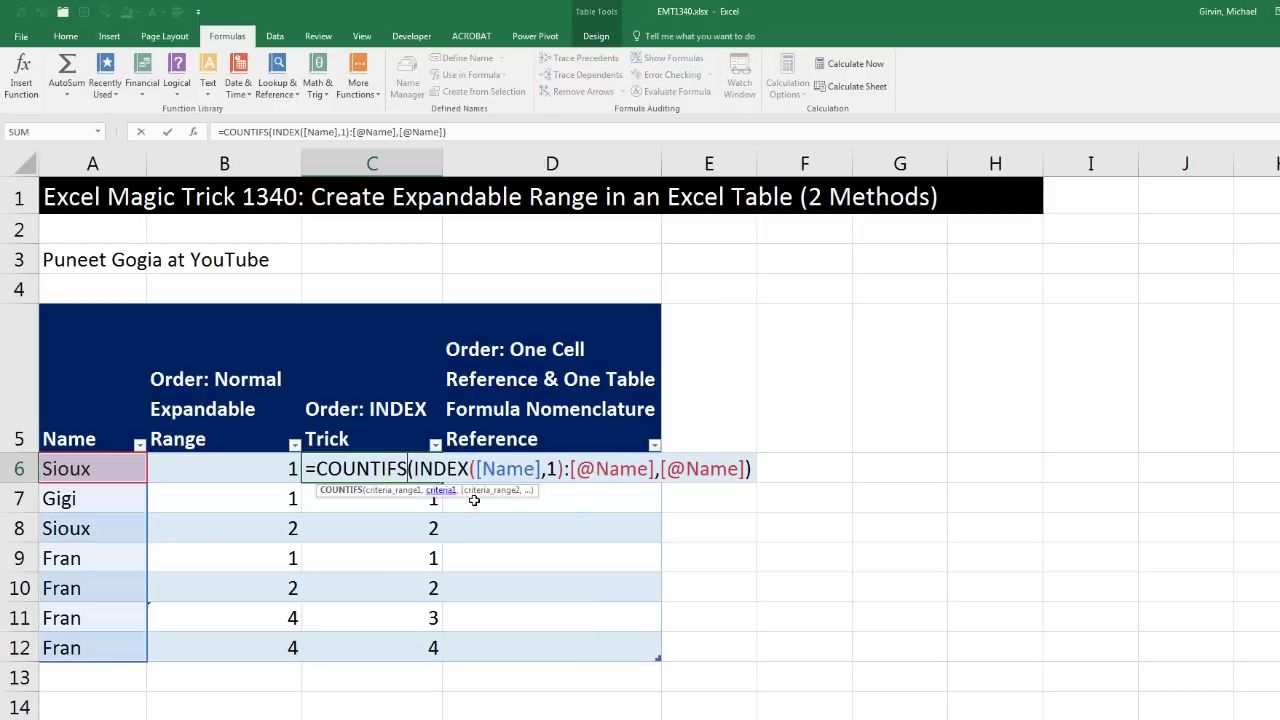
click(562, 474)
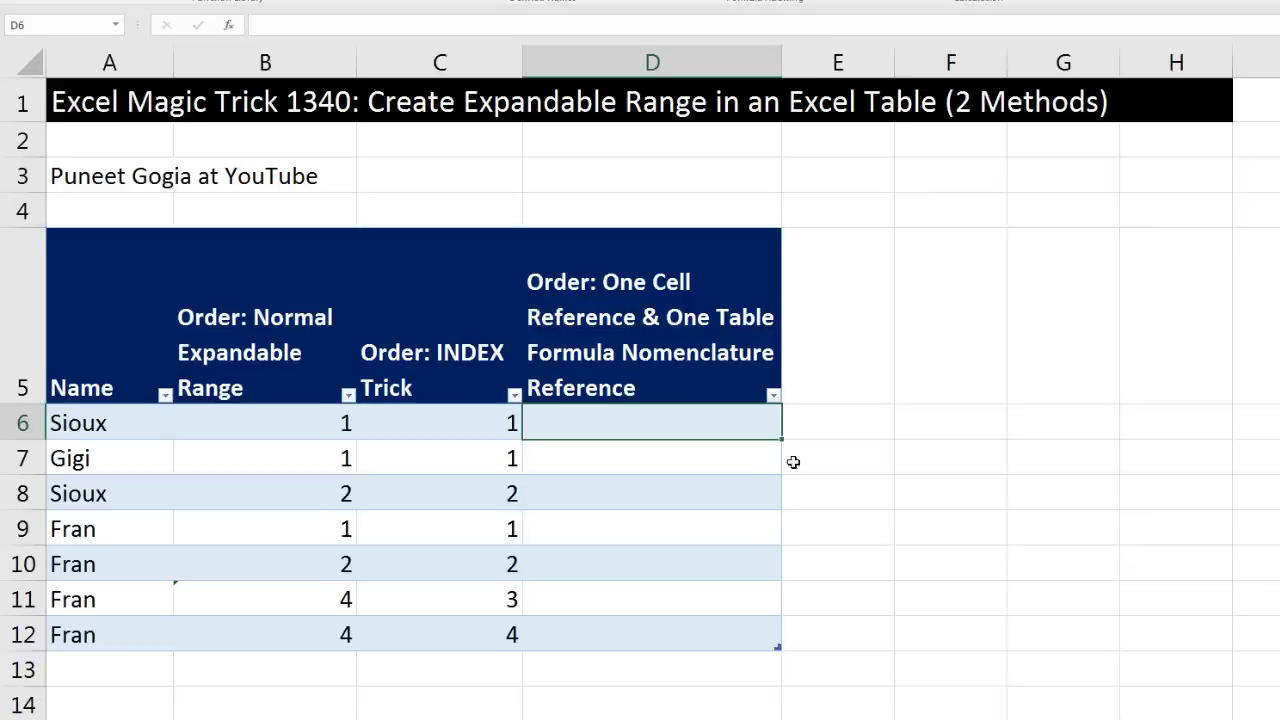
text(=countifs)
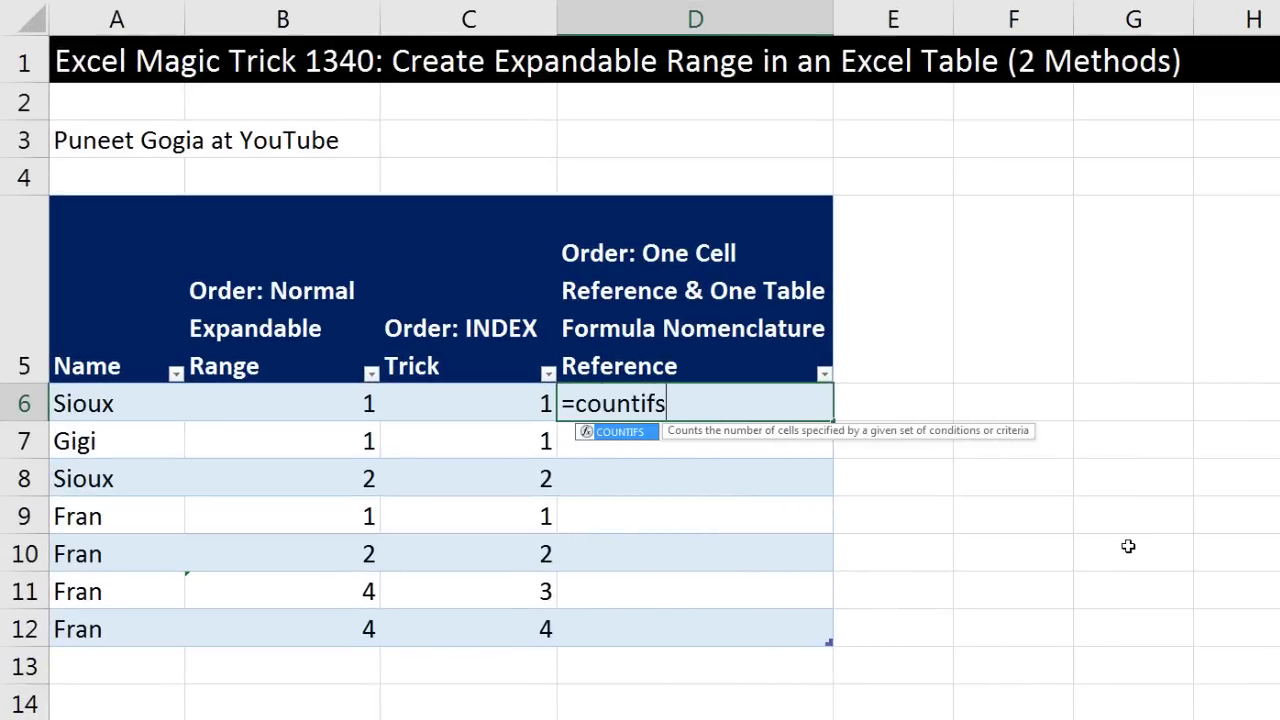
key(Tab)
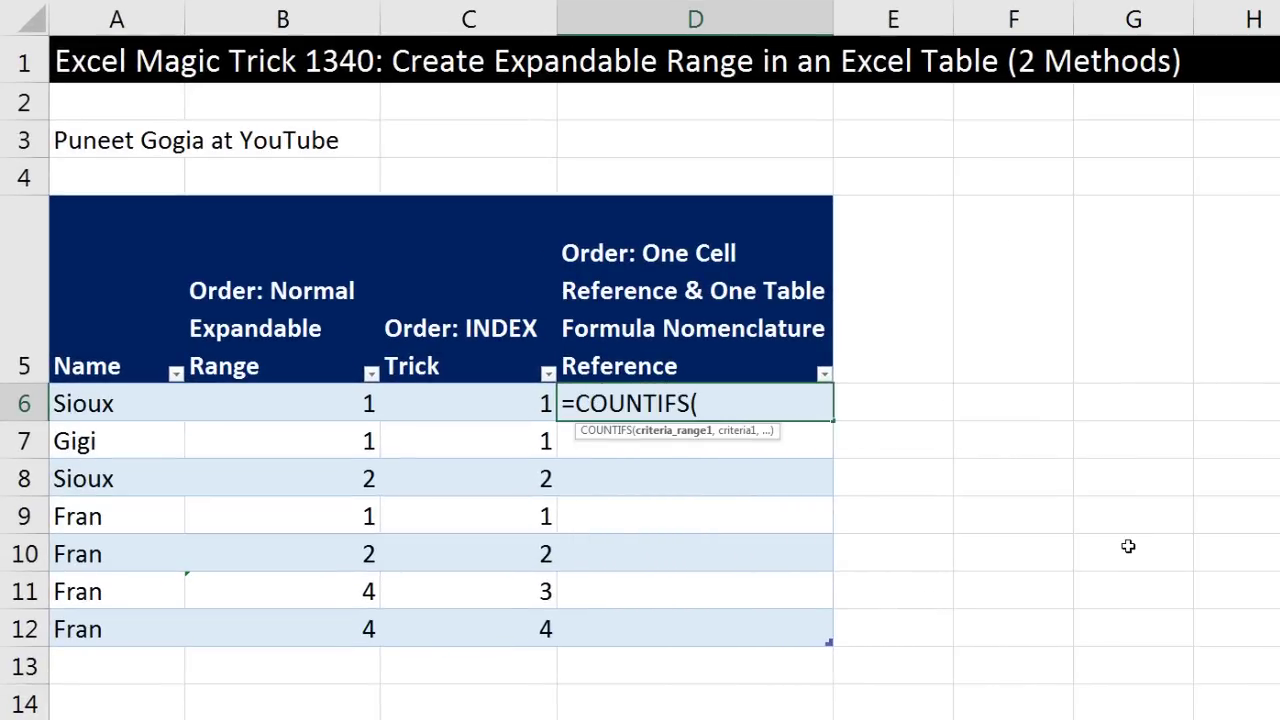
text(A)
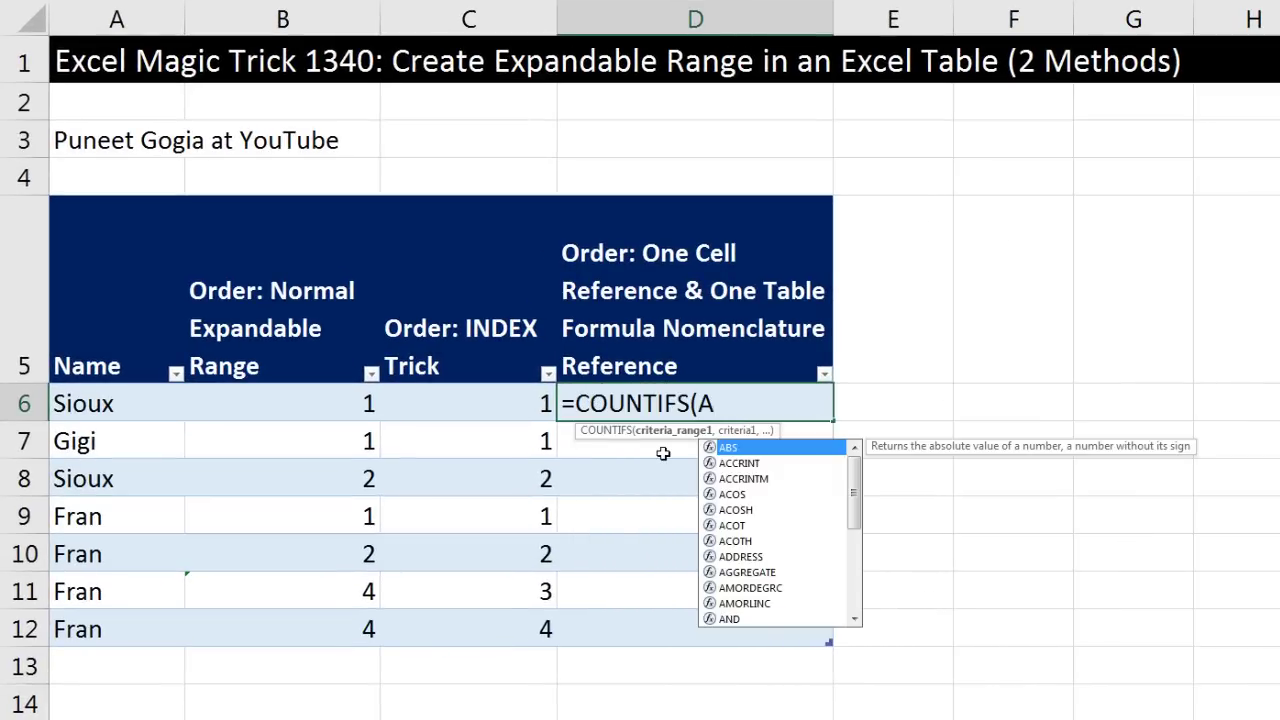
text($)
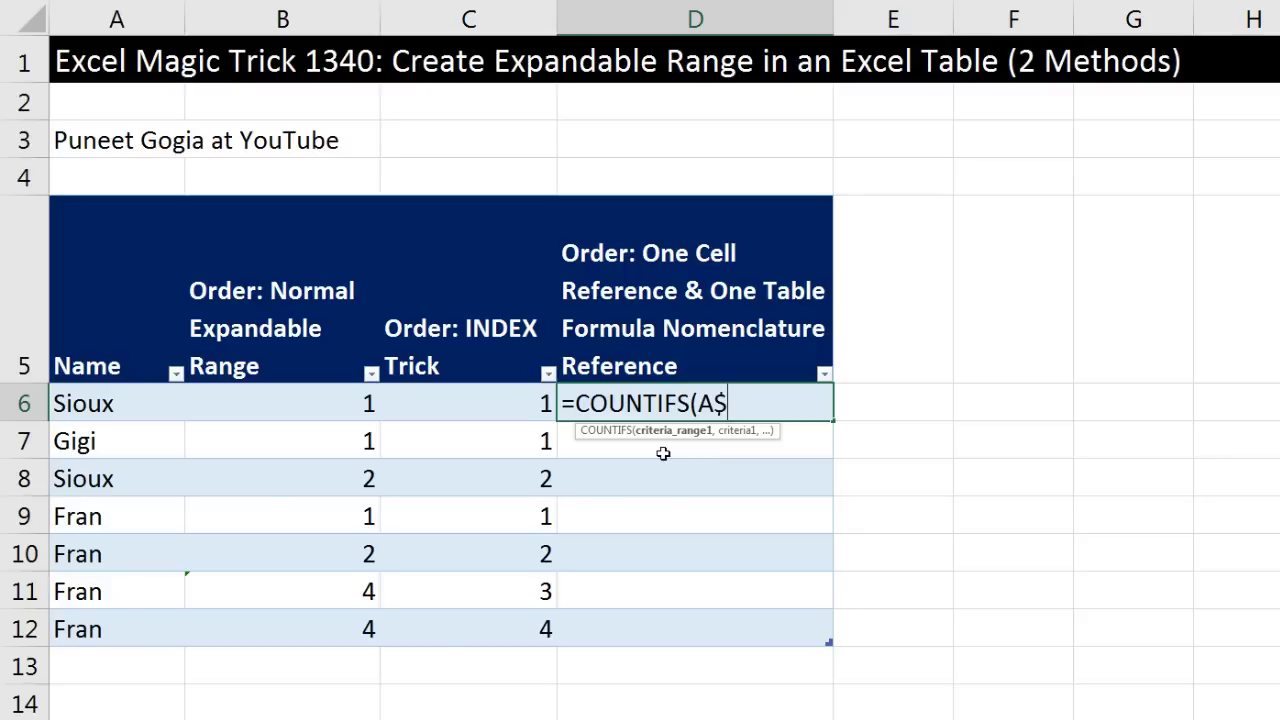
text(6:)
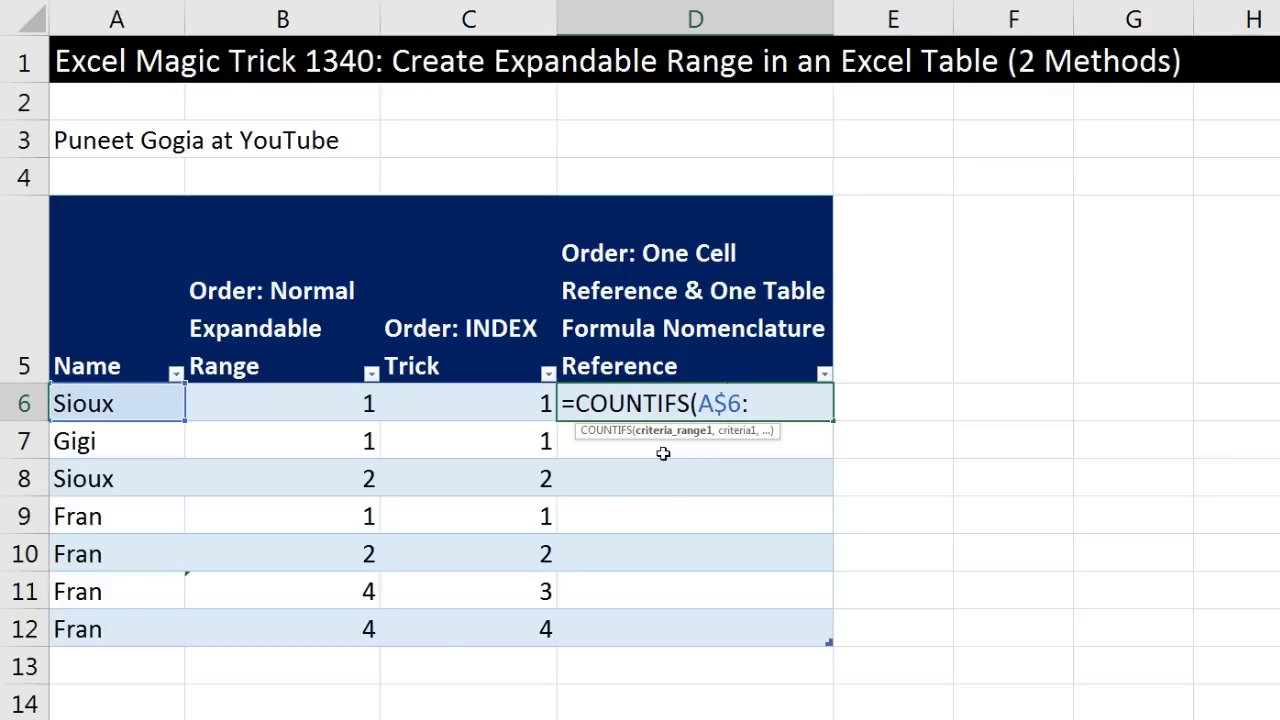
click(125, 408)
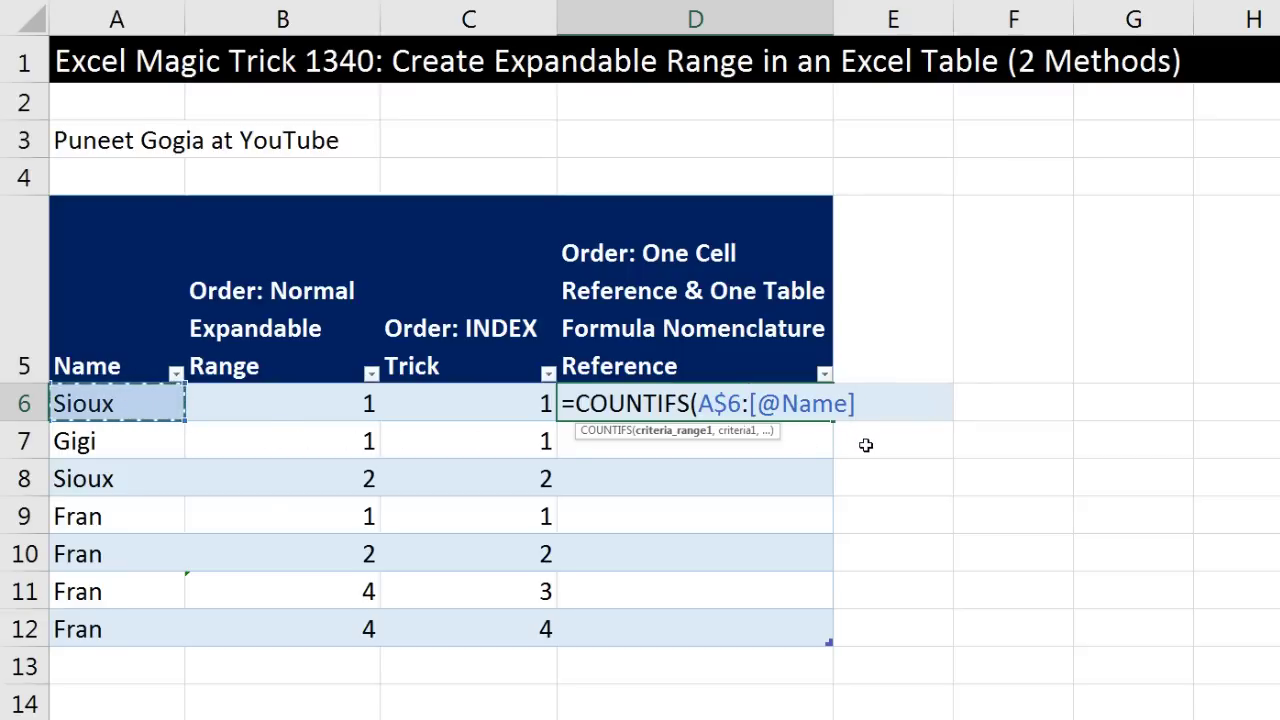
text(,)
click(124, 405)
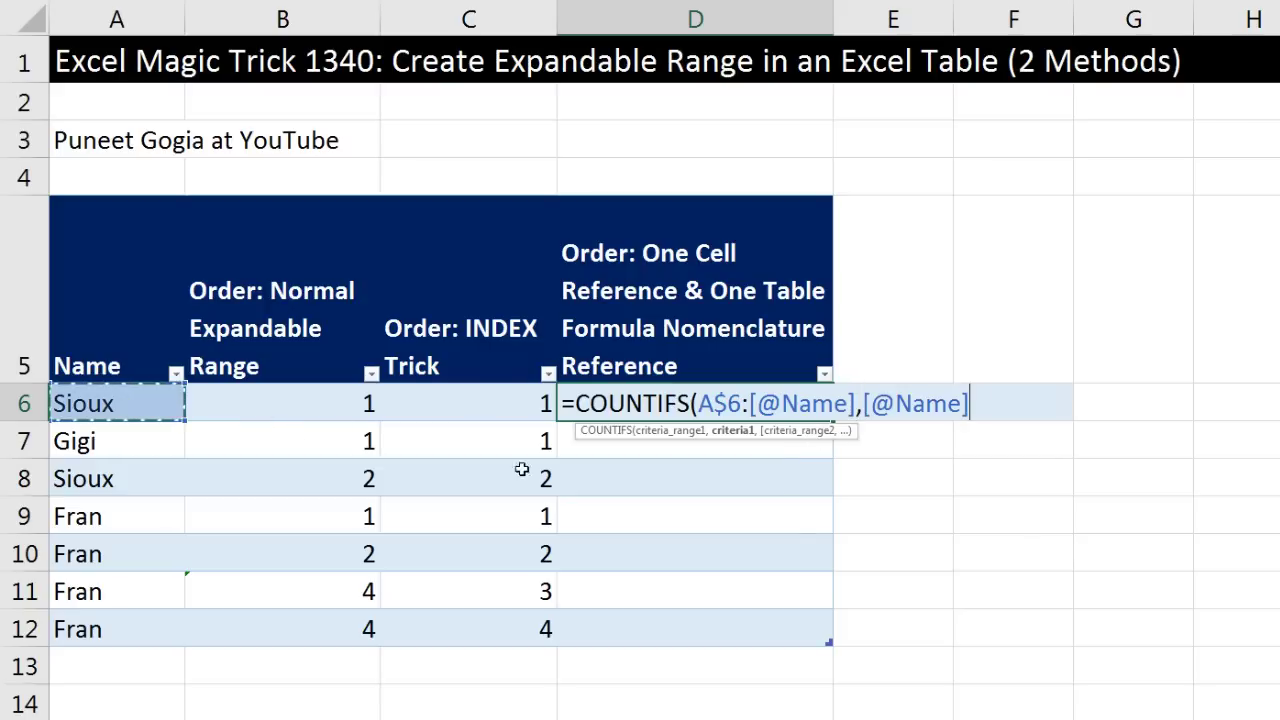
text())
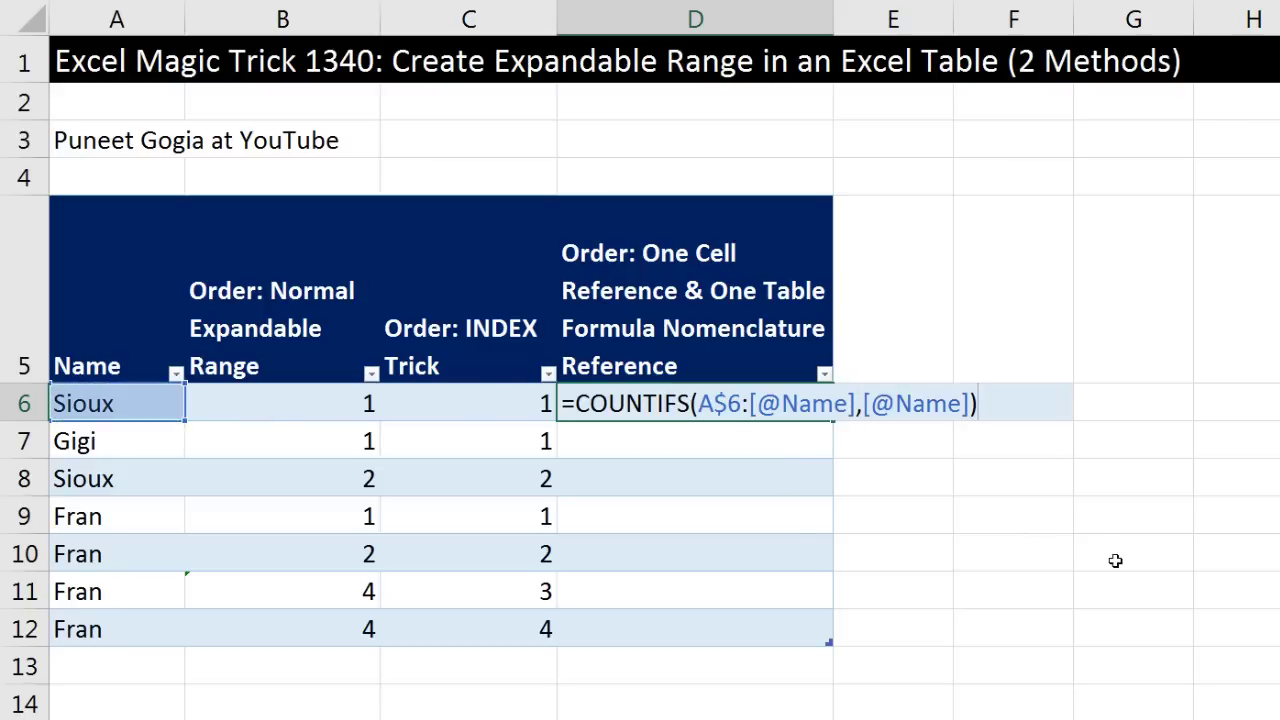
key(Return)
Check how the expandable range is referenced in the COUNTIFS formulas of D10 and D11
scroll(860, 366, down, 1)
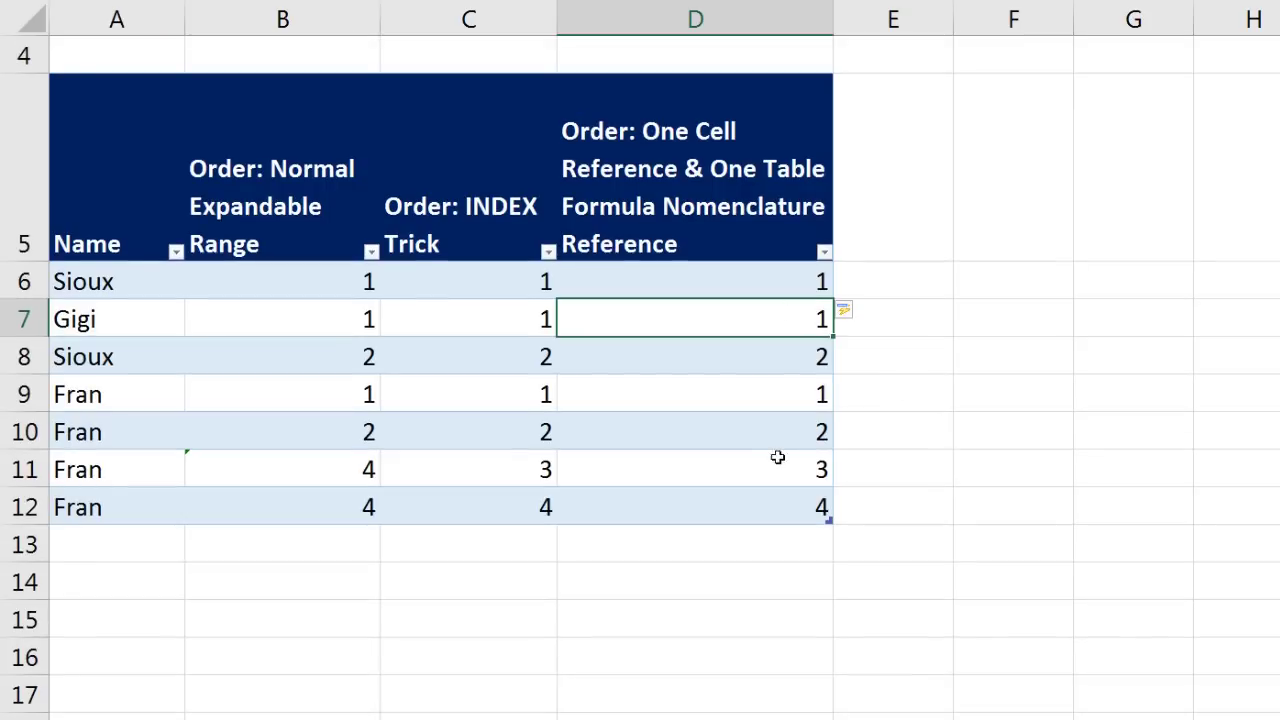
double_click(752, 432)
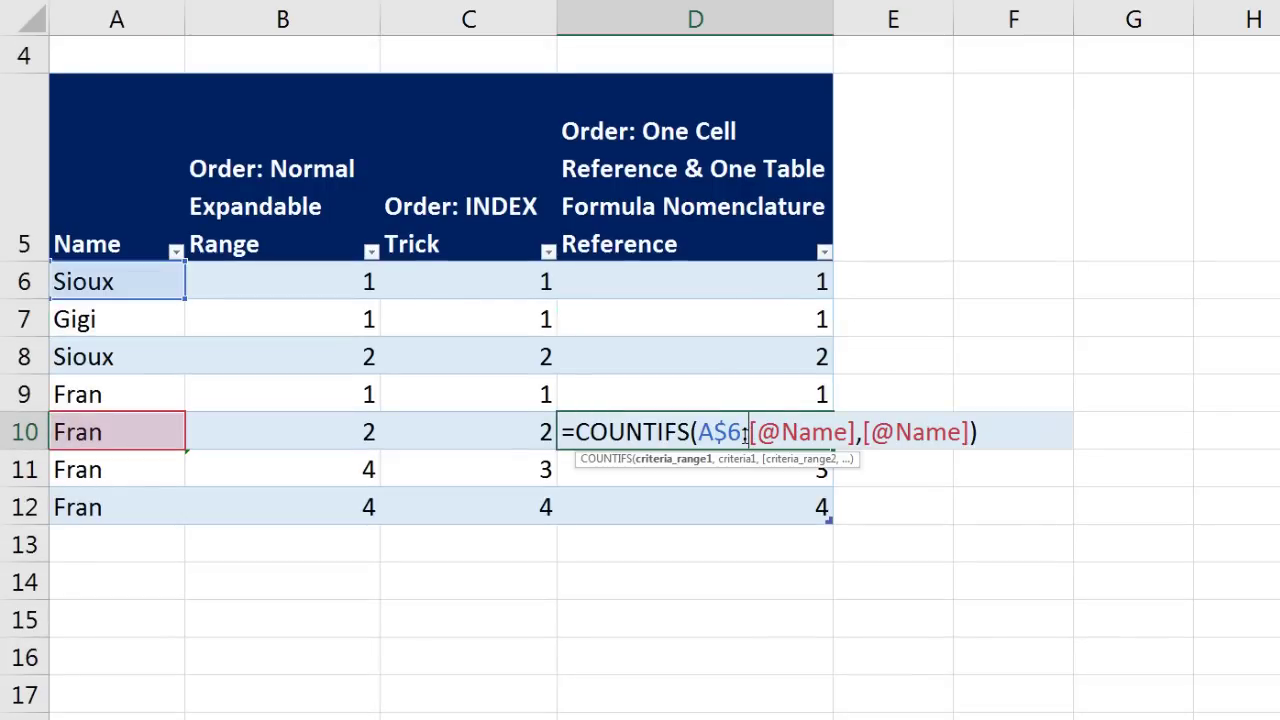
key(Escape)
double_click(712, 476)
key(Escape)
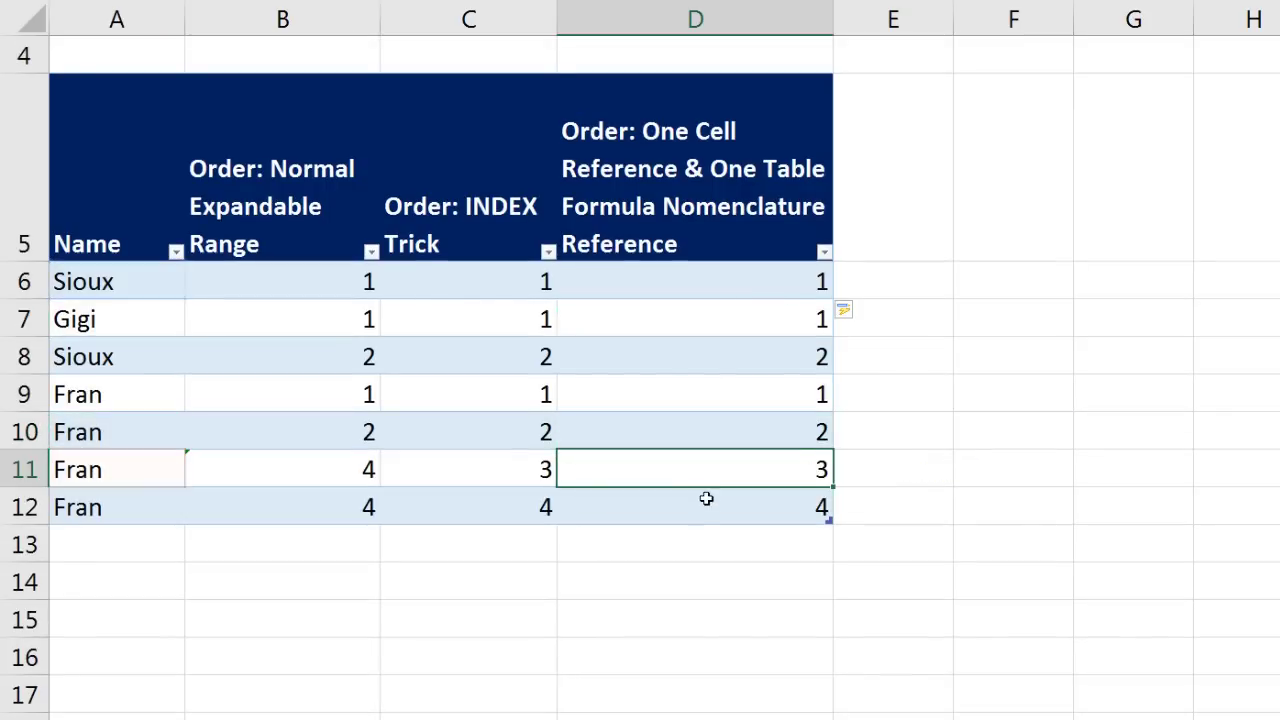
double_click(706, 498)
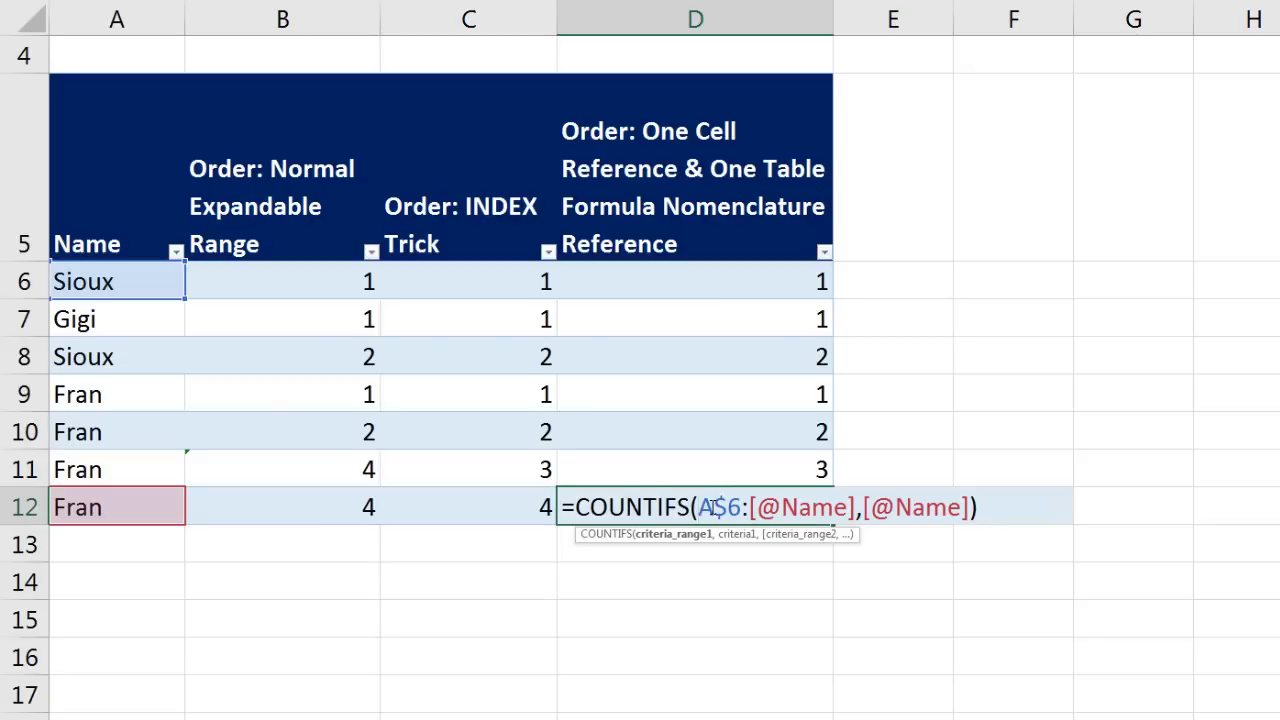
click(689, 537)
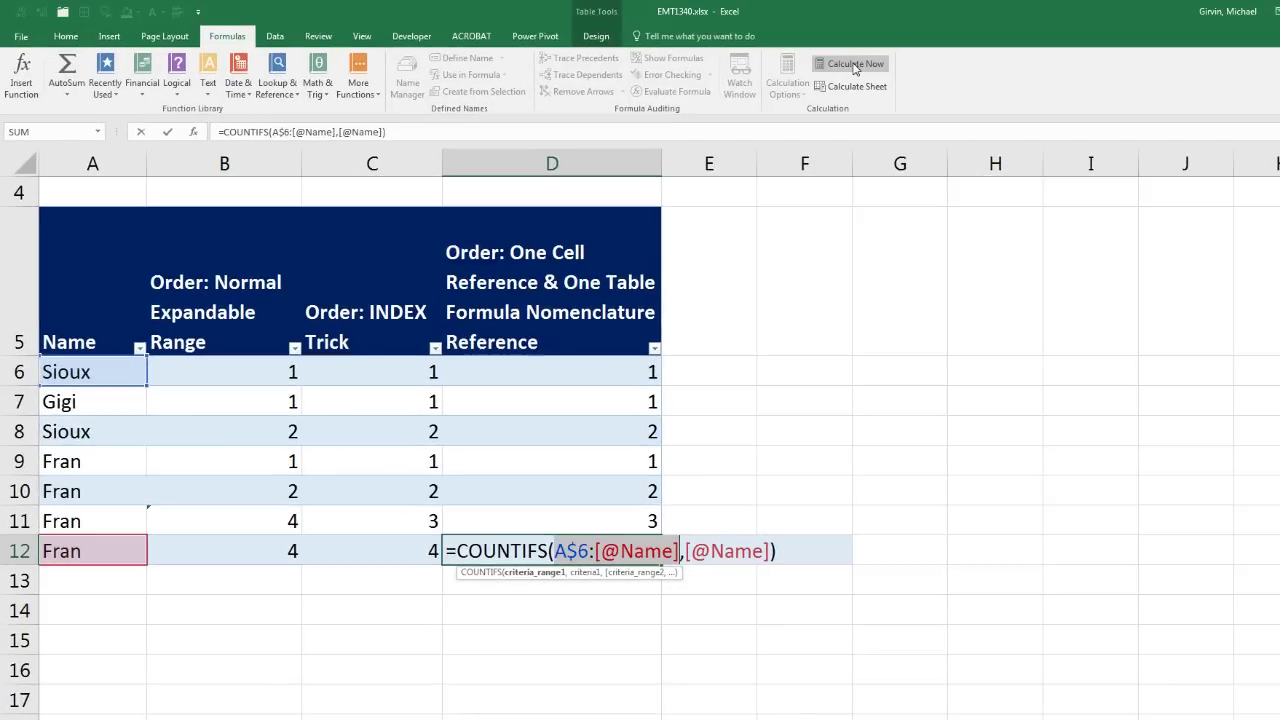
key(F9)
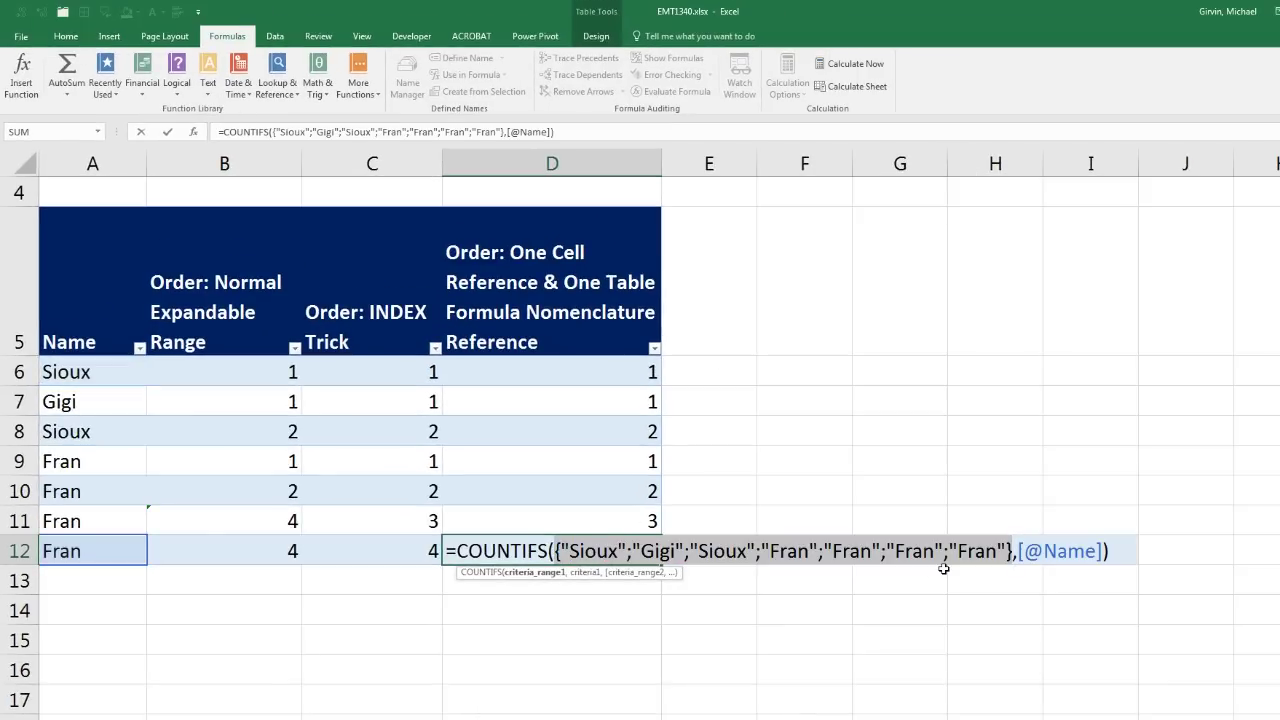
key(Escape)
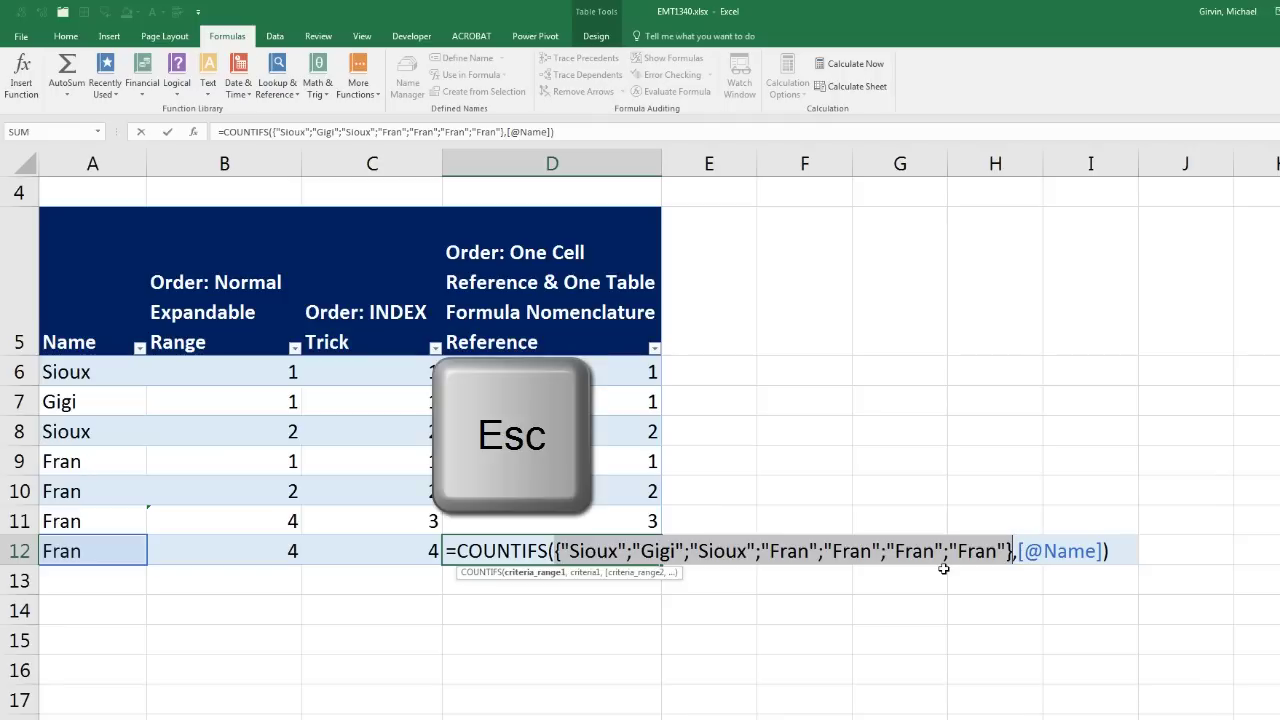
Add two records below the table in A13 and A14, entering the same name as in A7 for both
scroll(923, 534, up, 1)
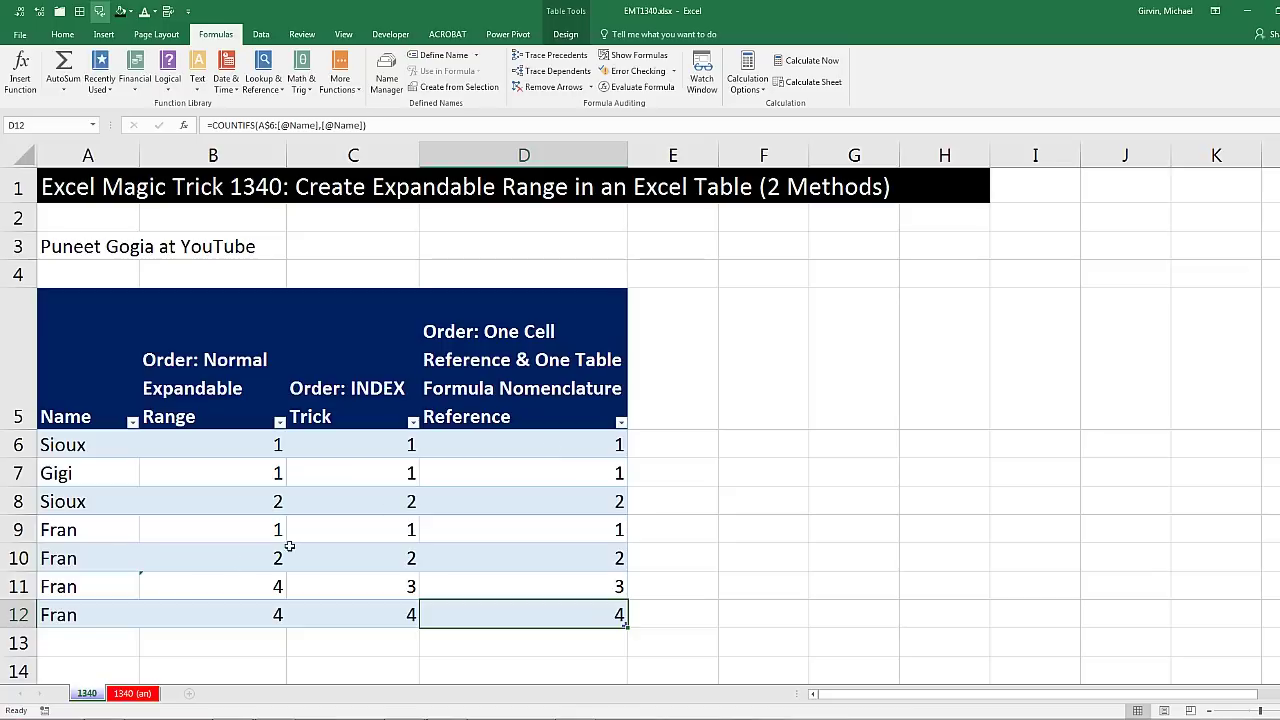
click(93, 677)
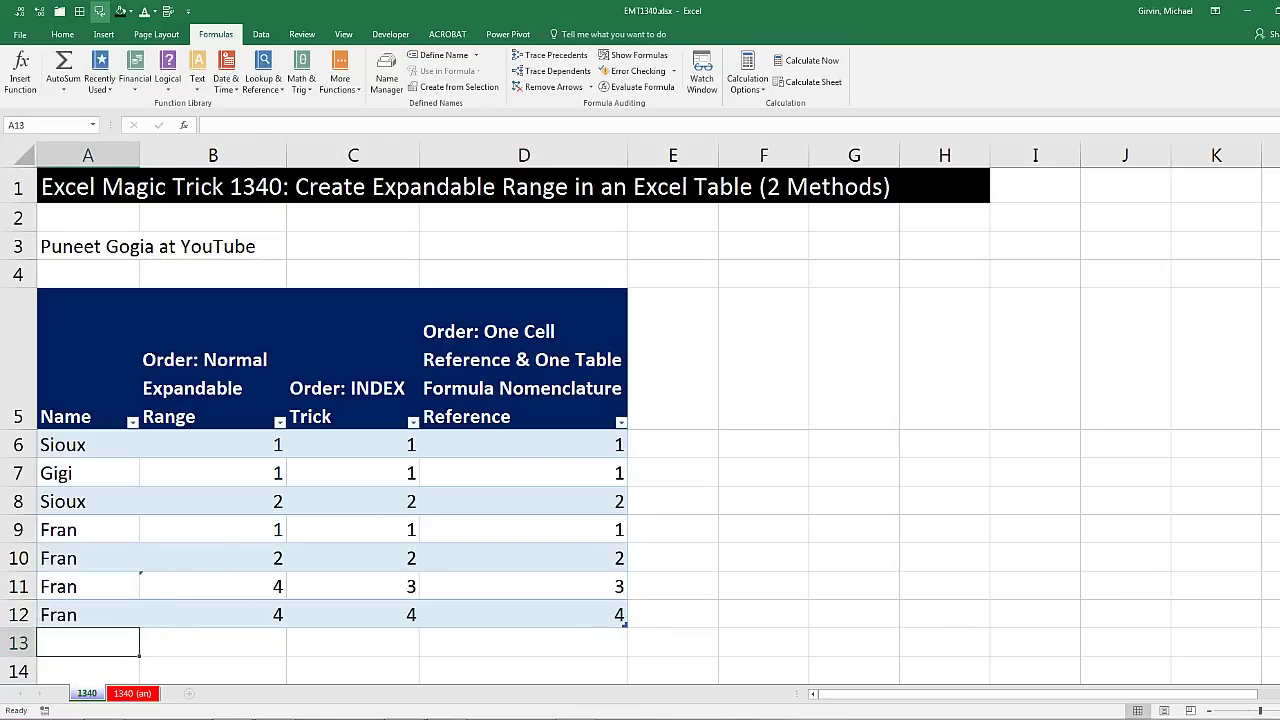
text(Gigi)
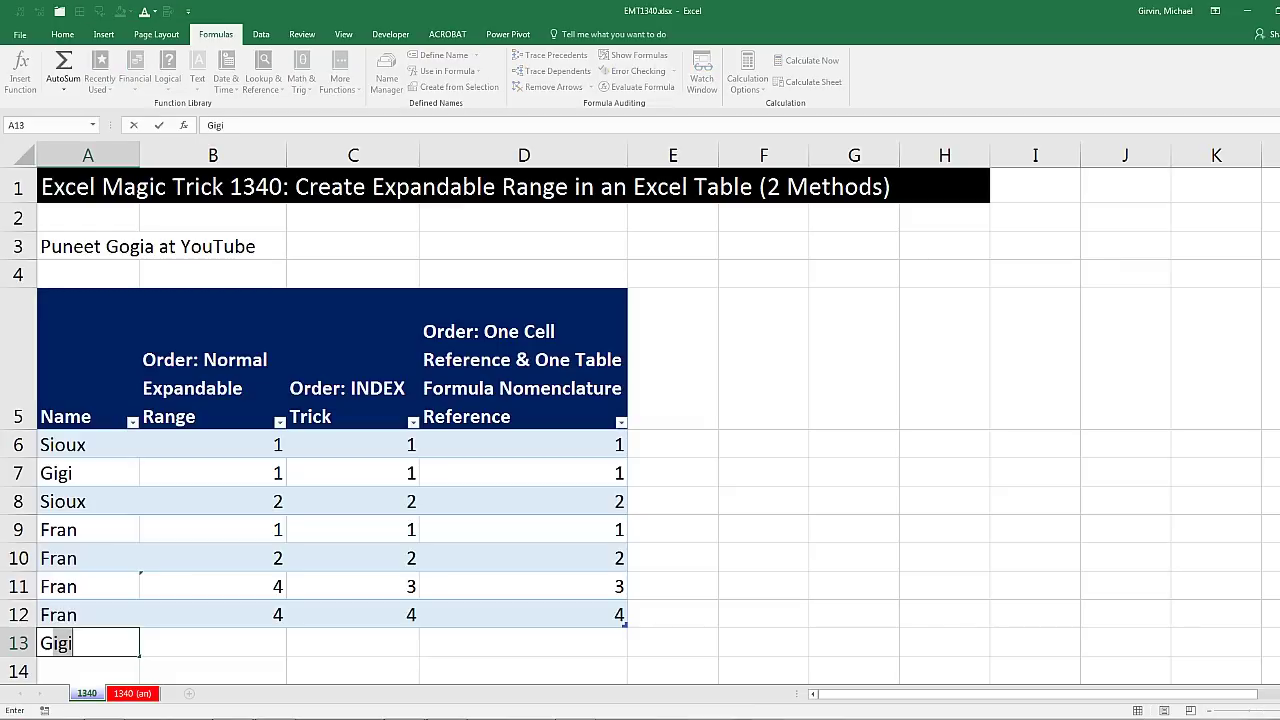
key(Tab)
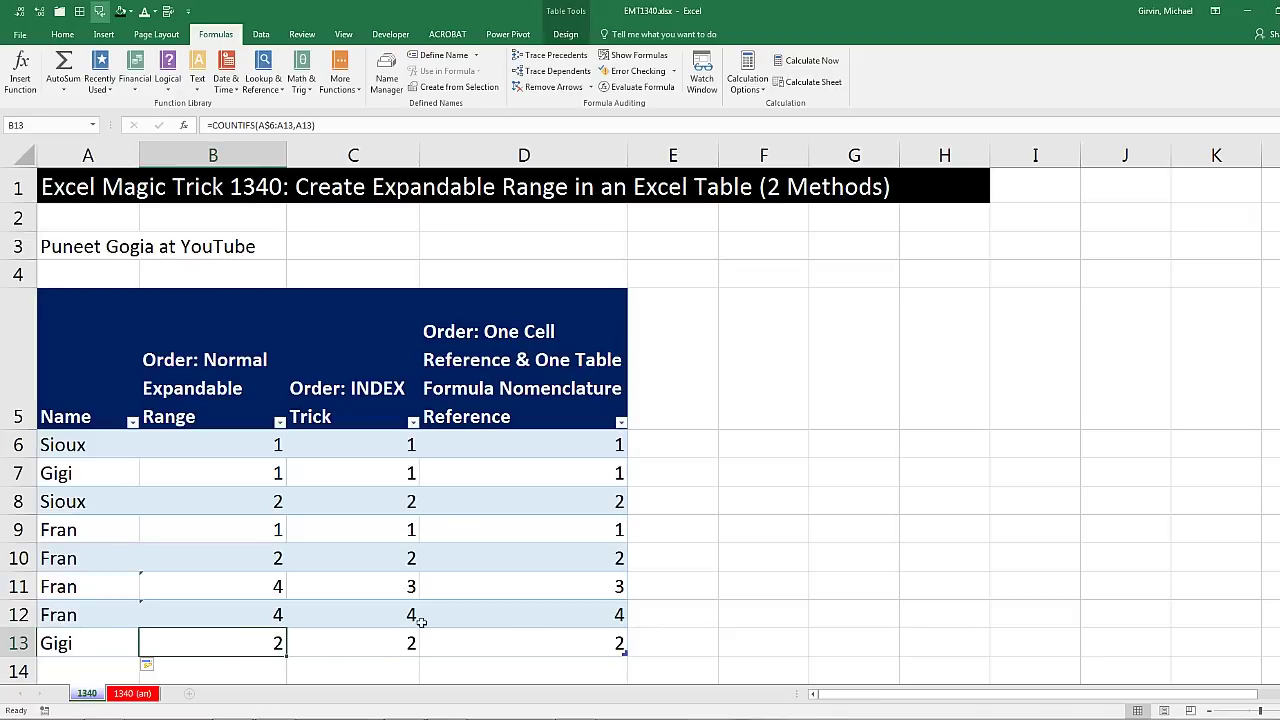
click(89, 668)
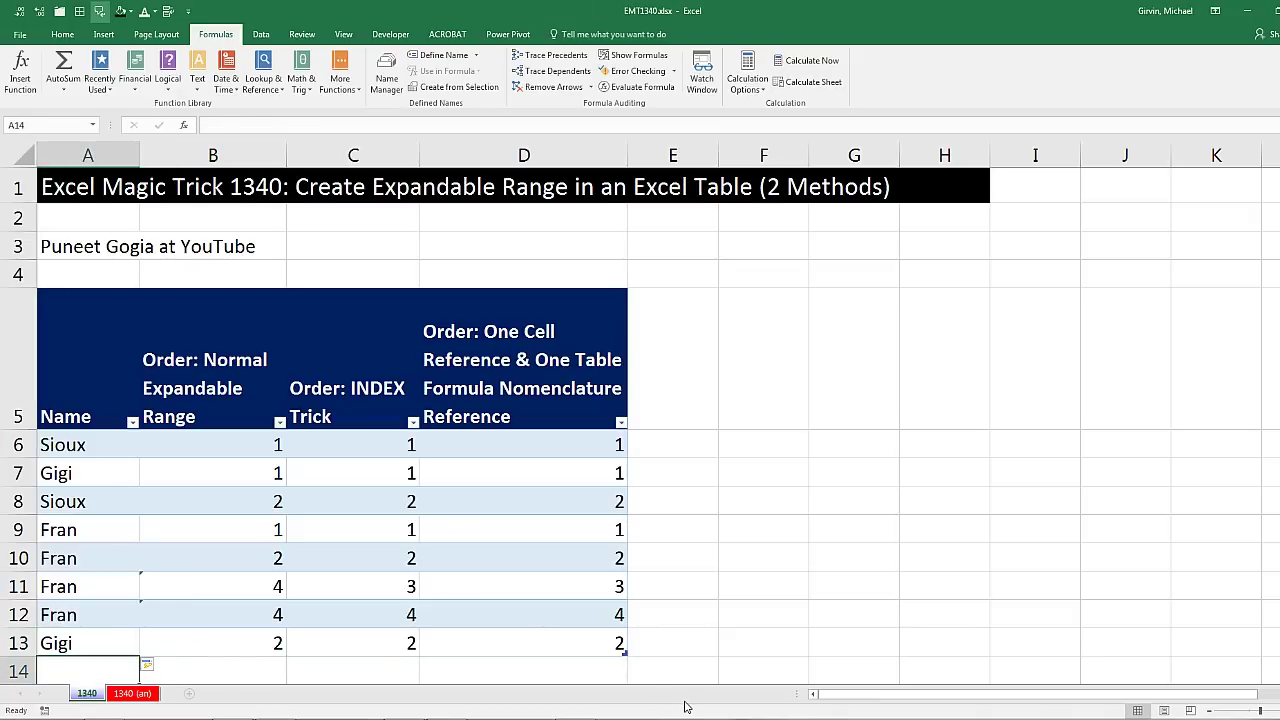
text(Gigi)
key(Tab)
Review the COUNTIFS formulas in B14, C14 and D14 to compare how each one references its expandable range
scroll(752, 683, down, 1)
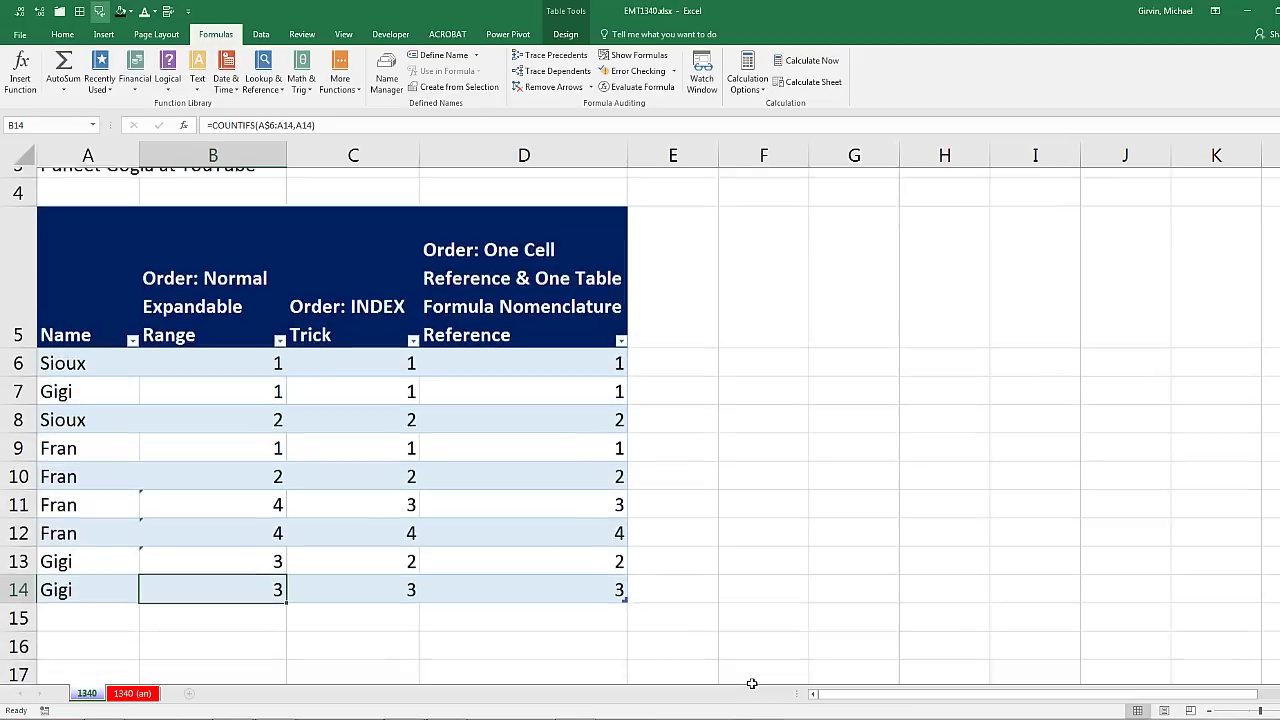
scroll(752, 683, down, 1)
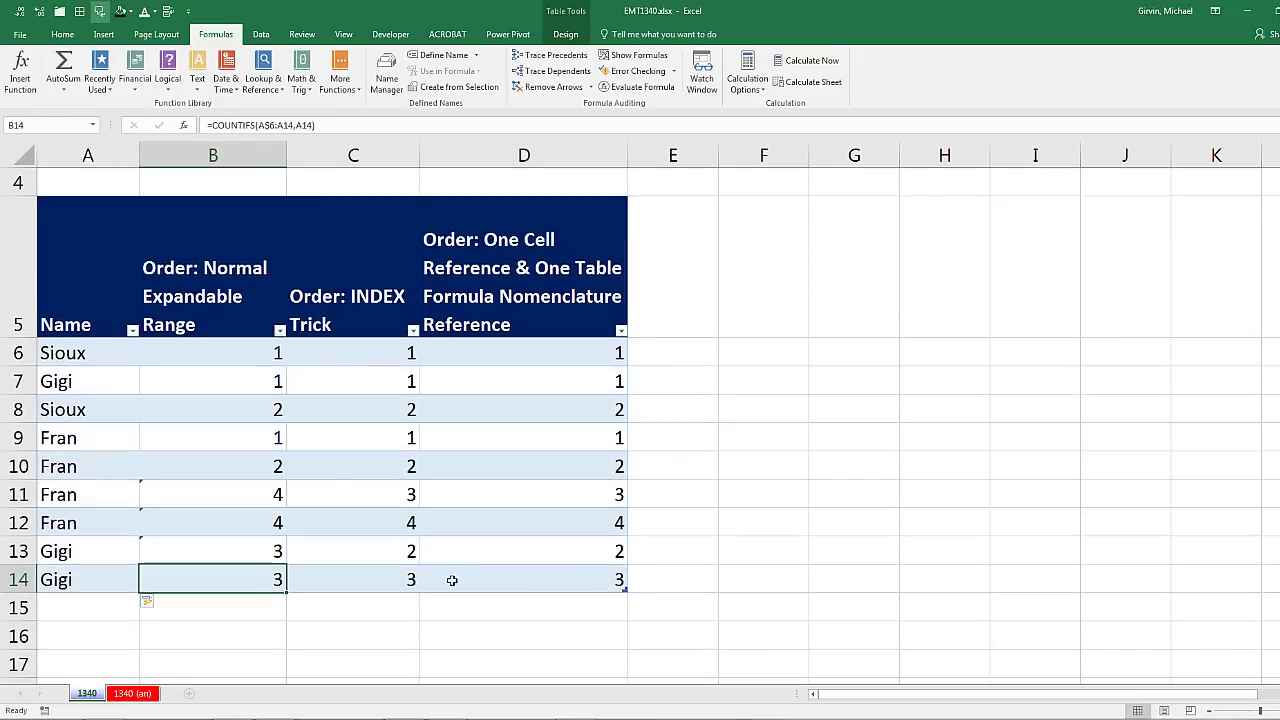
double_click(242, 575)
key(Escape)
double_click(372, 575)
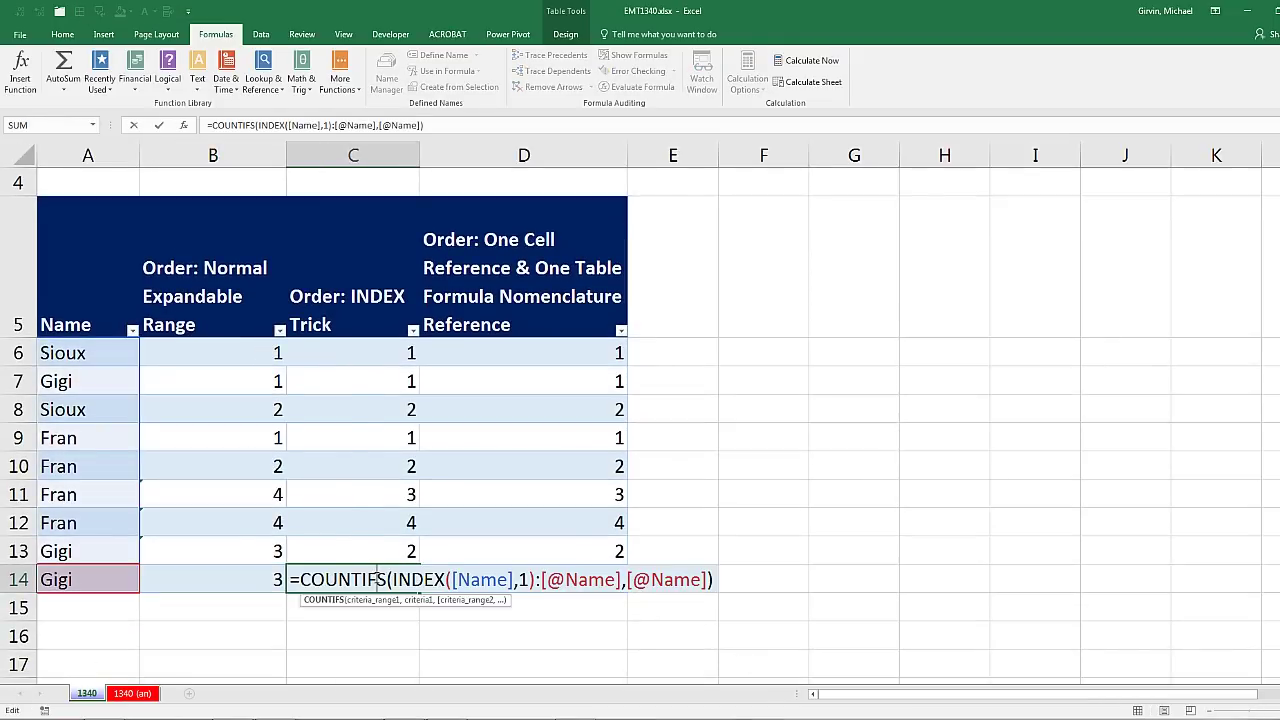
key(Escape)
double_click(529, 576)
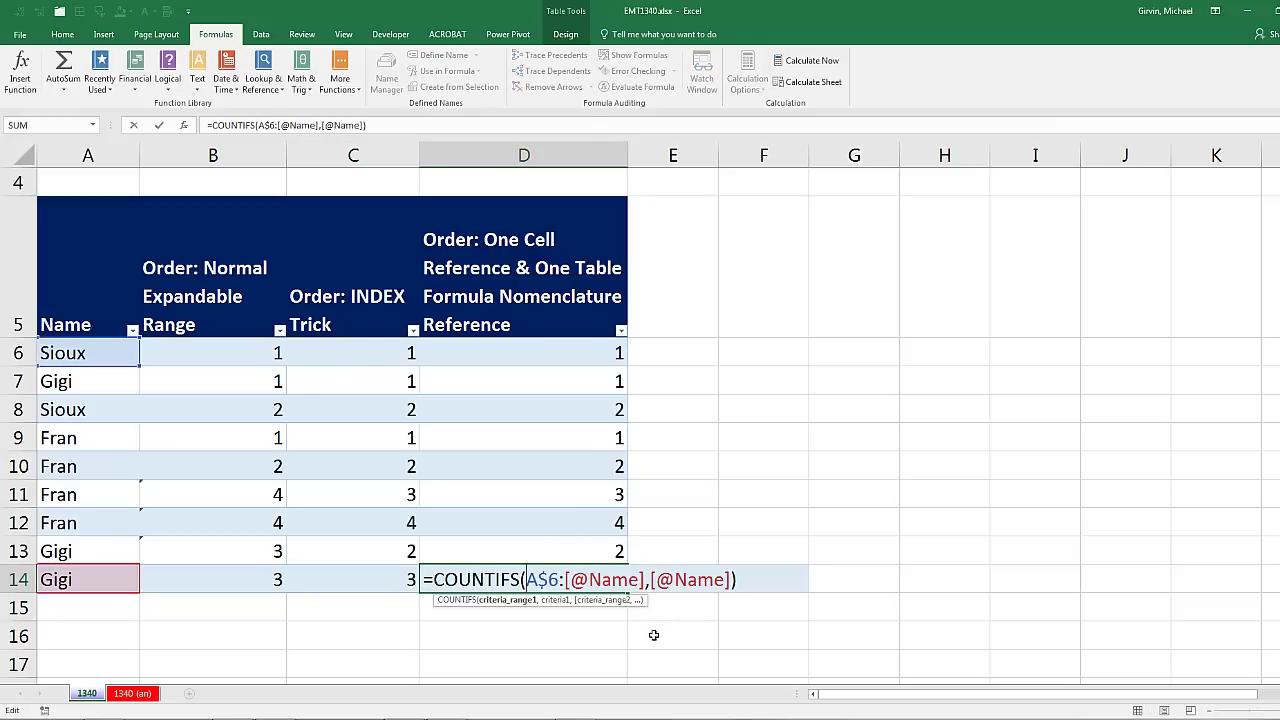
key(Escape)
scroll(649, 636, up, 1)
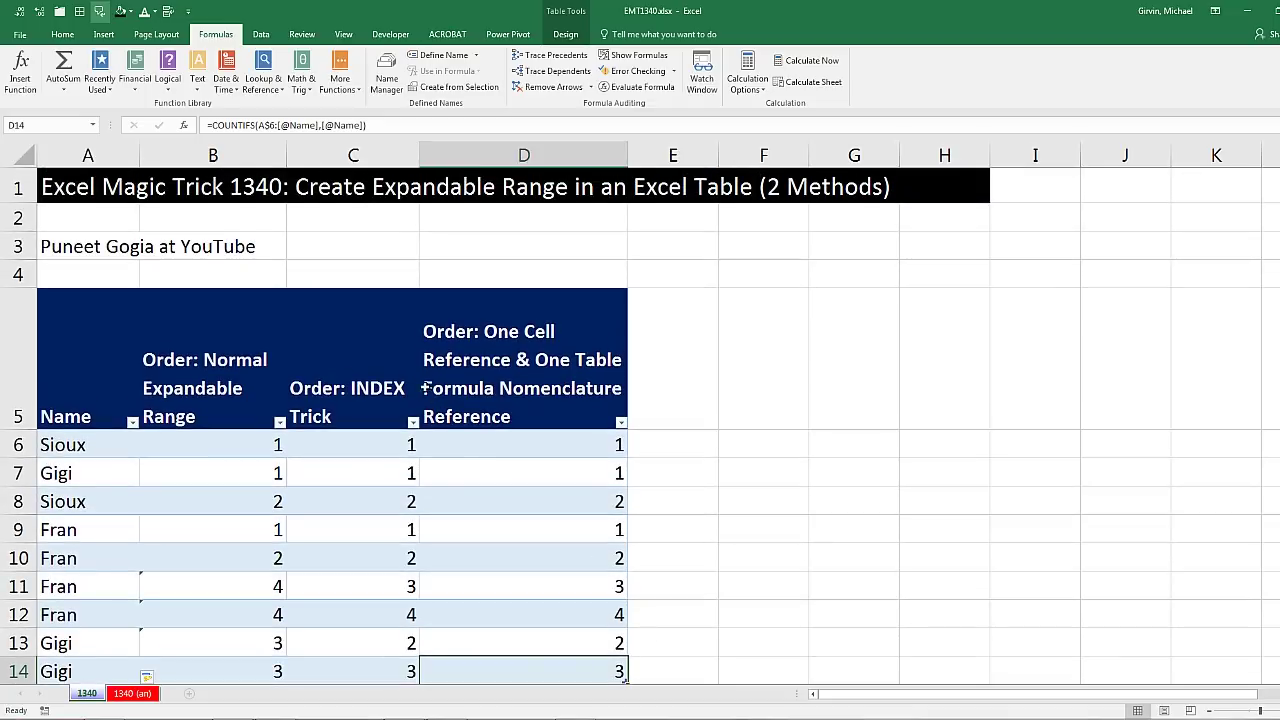